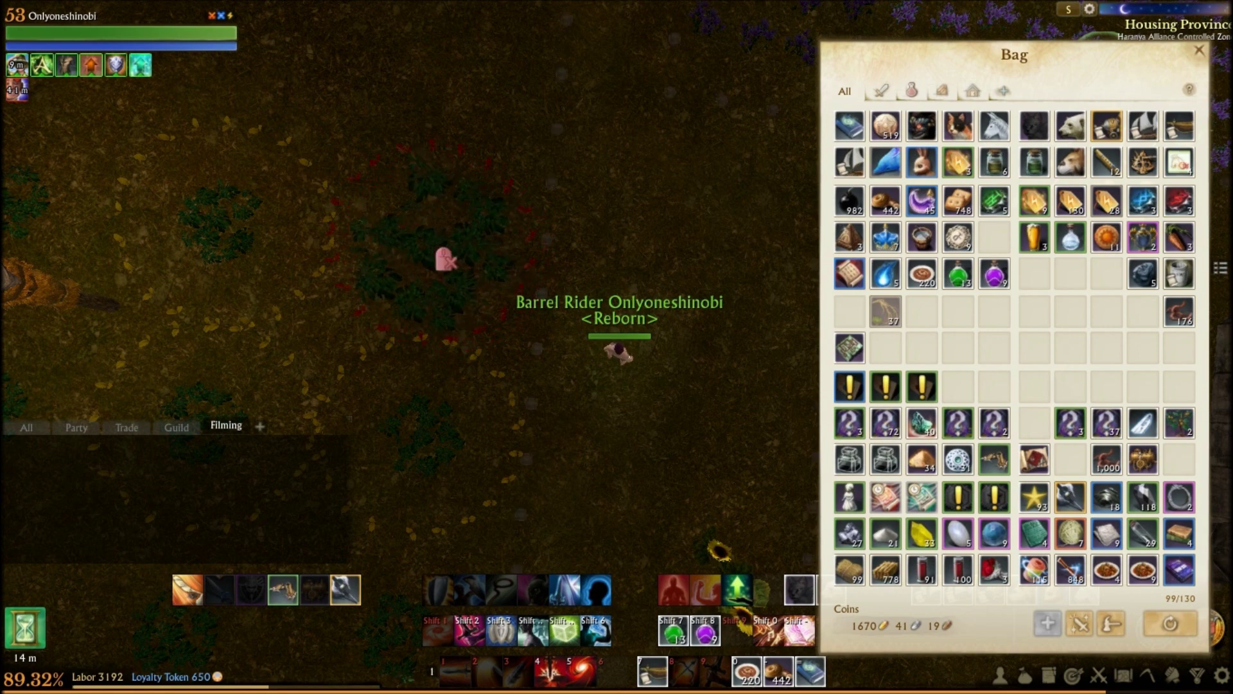
# Plant five items from the 37-item plantable stack in the bag, spacing them across the open ground beside the purple flowers
pyautogui.click(442, 248)
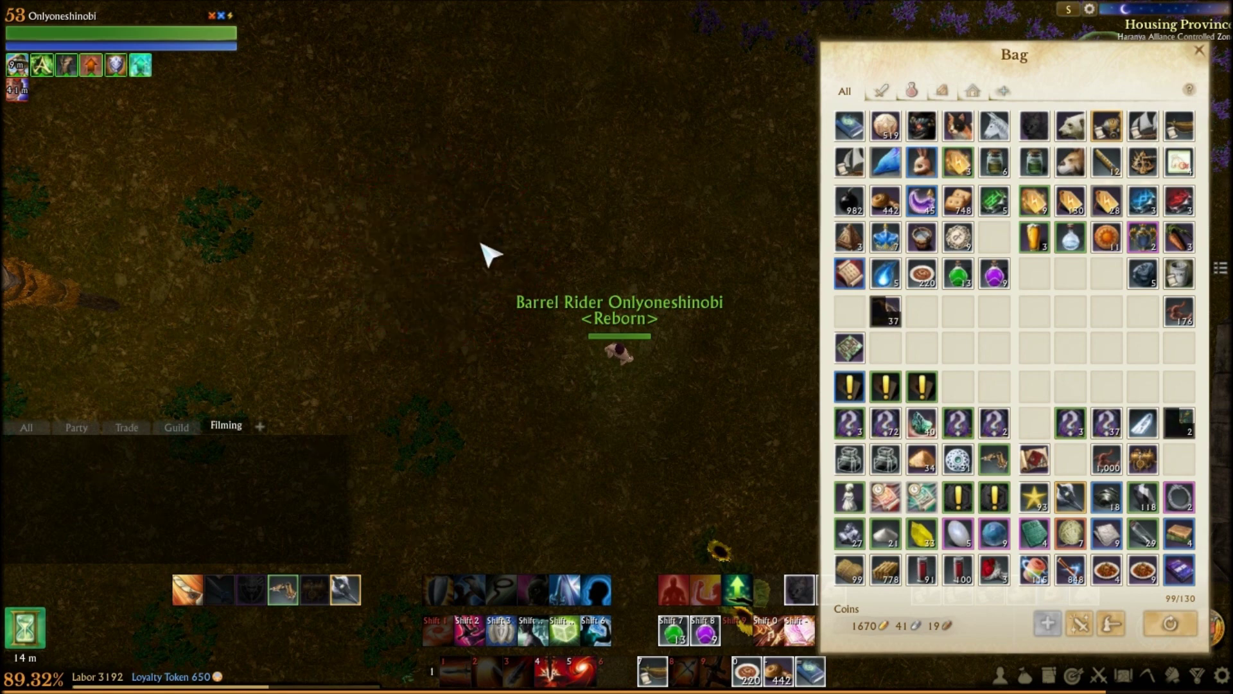
pyautogui.press('w')
pyautogui.rightClick(893, 311)
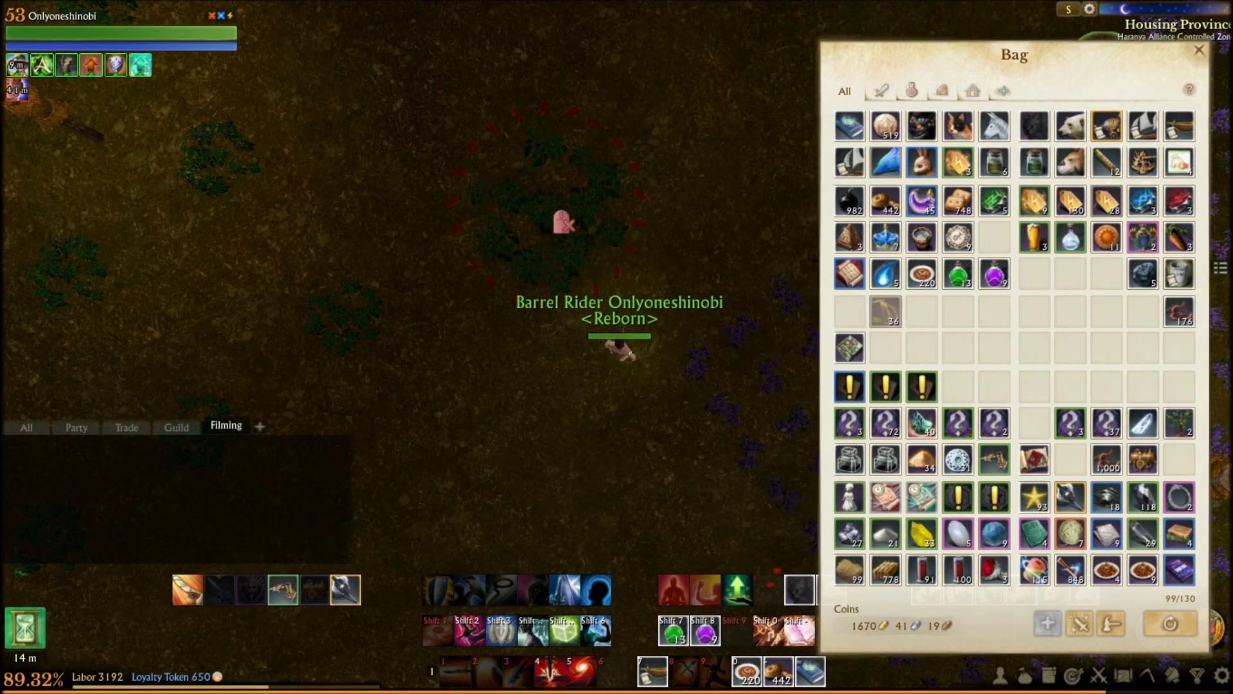
pyautogui.click(516, 221)
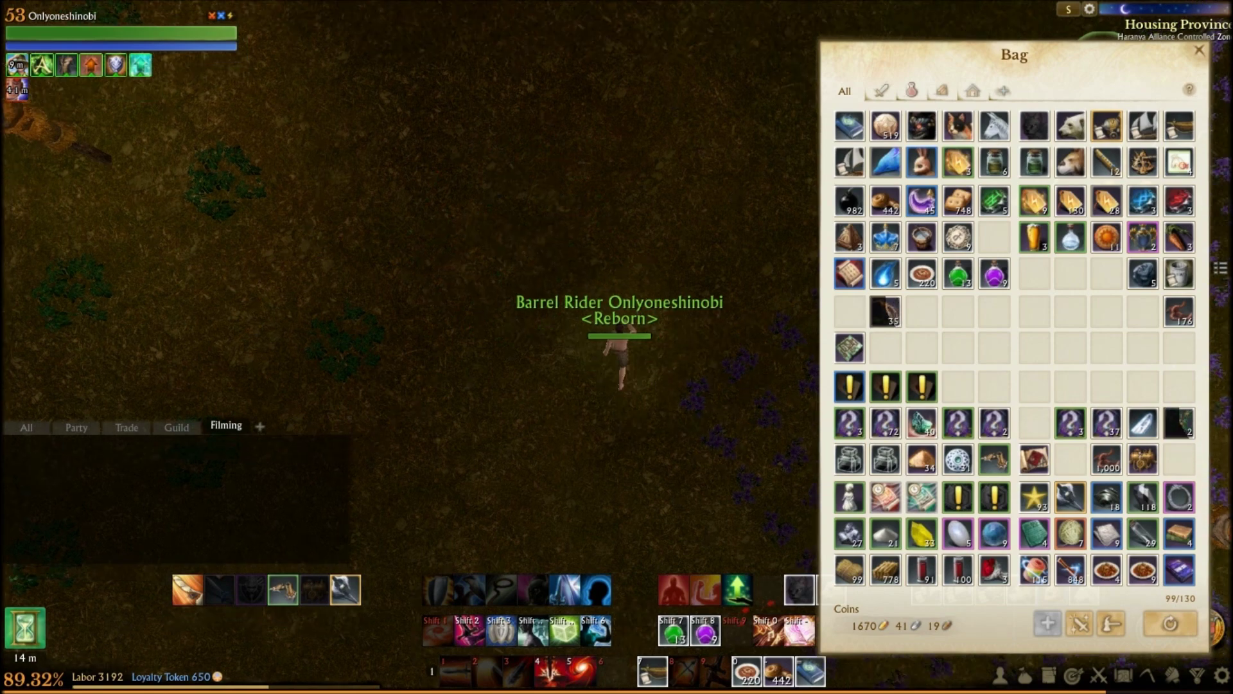
pyautogui.rightClick(886, 311)
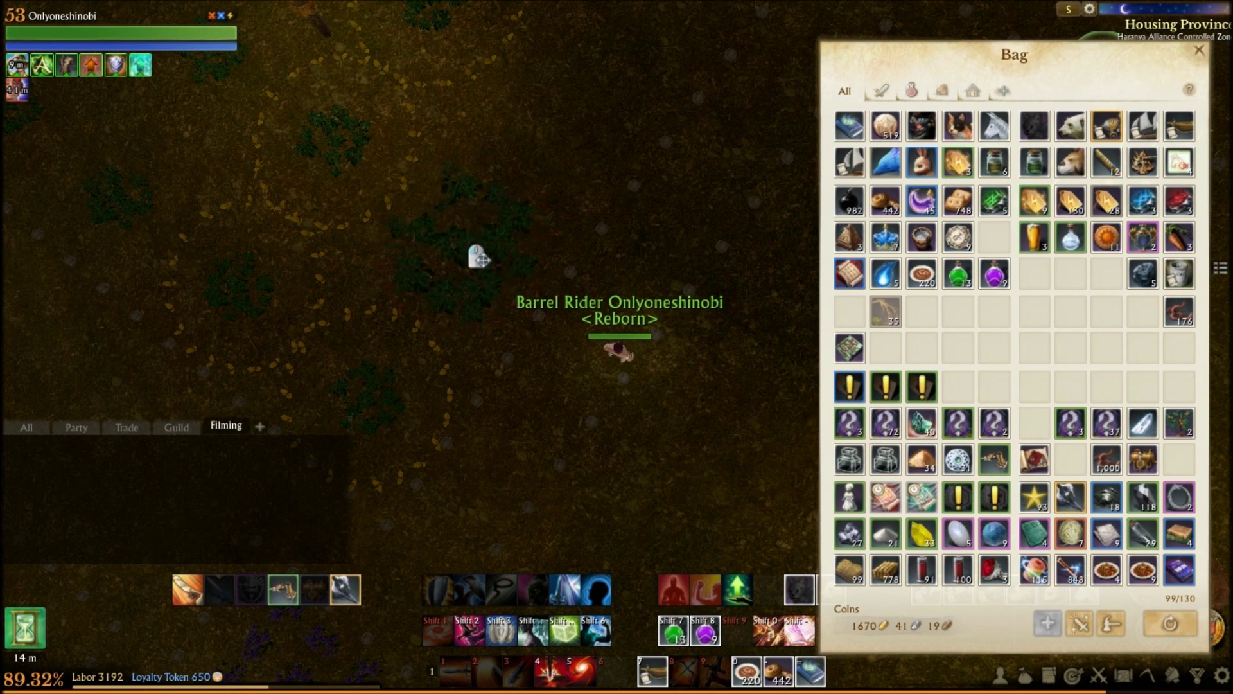
pyautogui.click(476, 258)
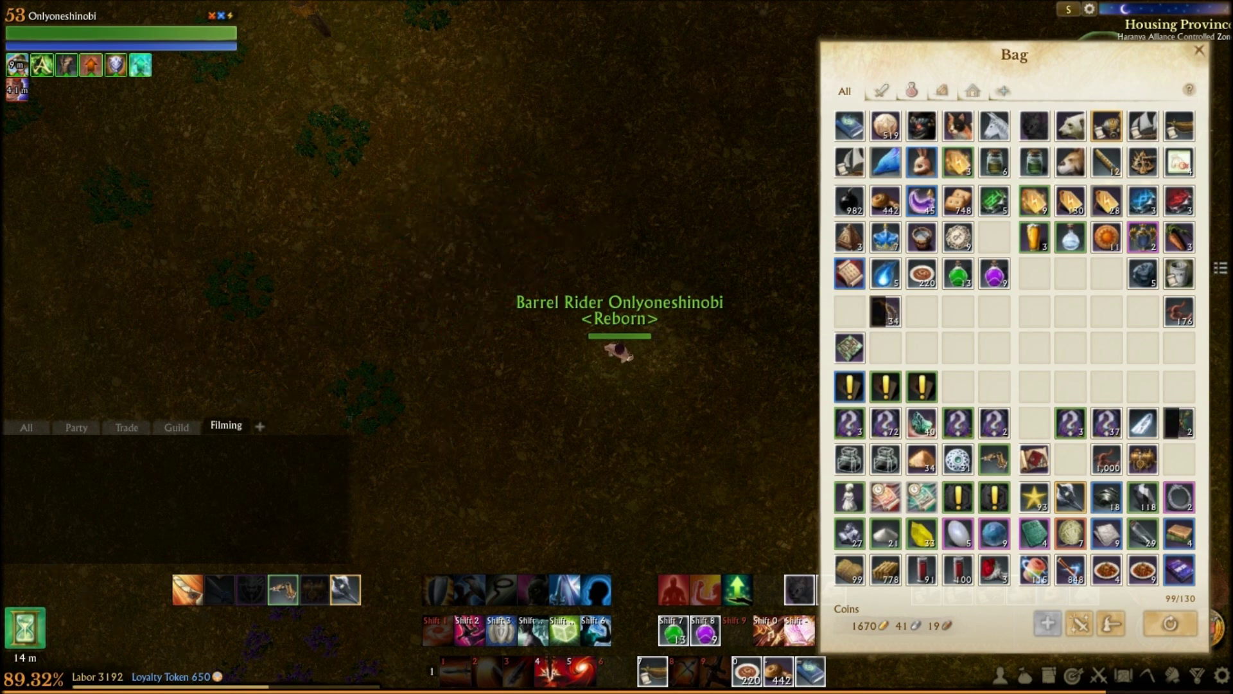
pyautogui.rightClick(885, 311)
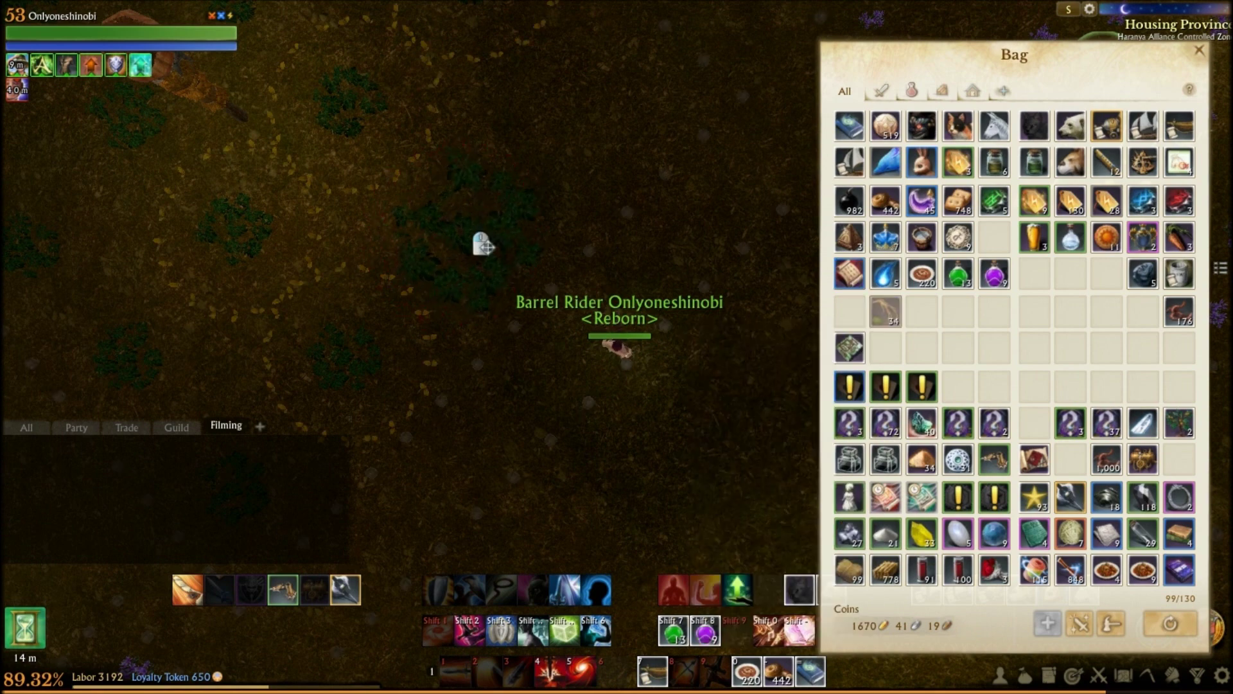
pyautogui.click(483, 246)
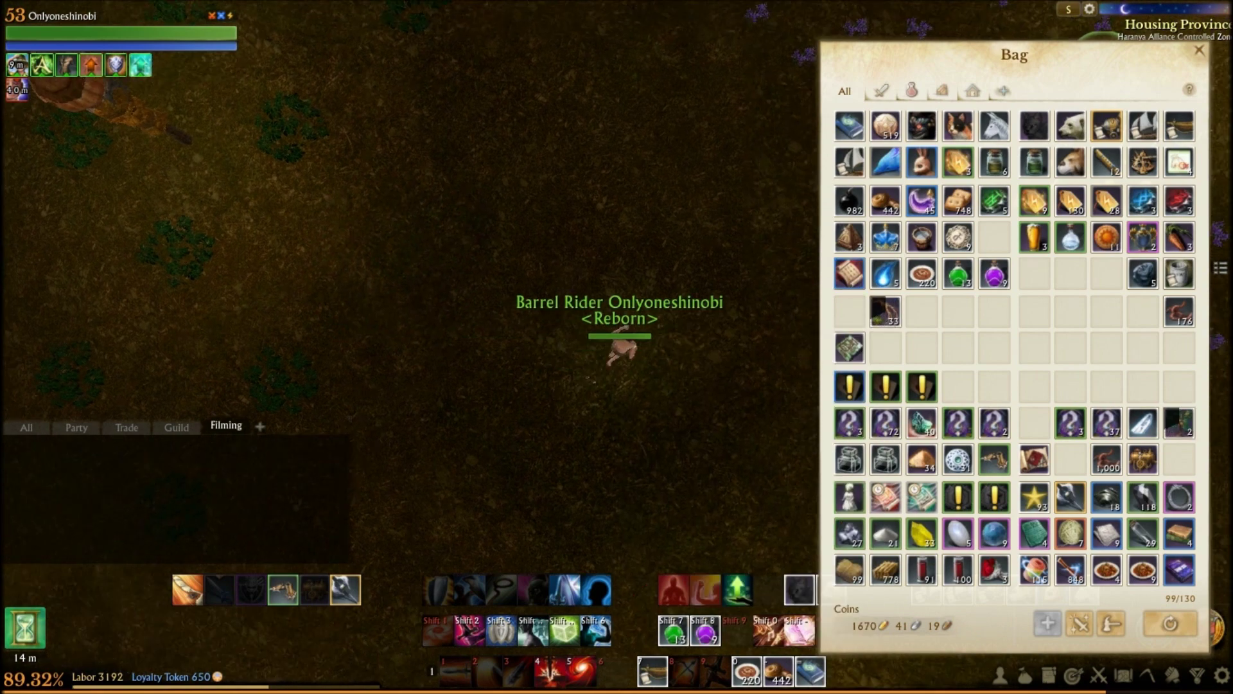
pyautogui.rightClick(886, 312)
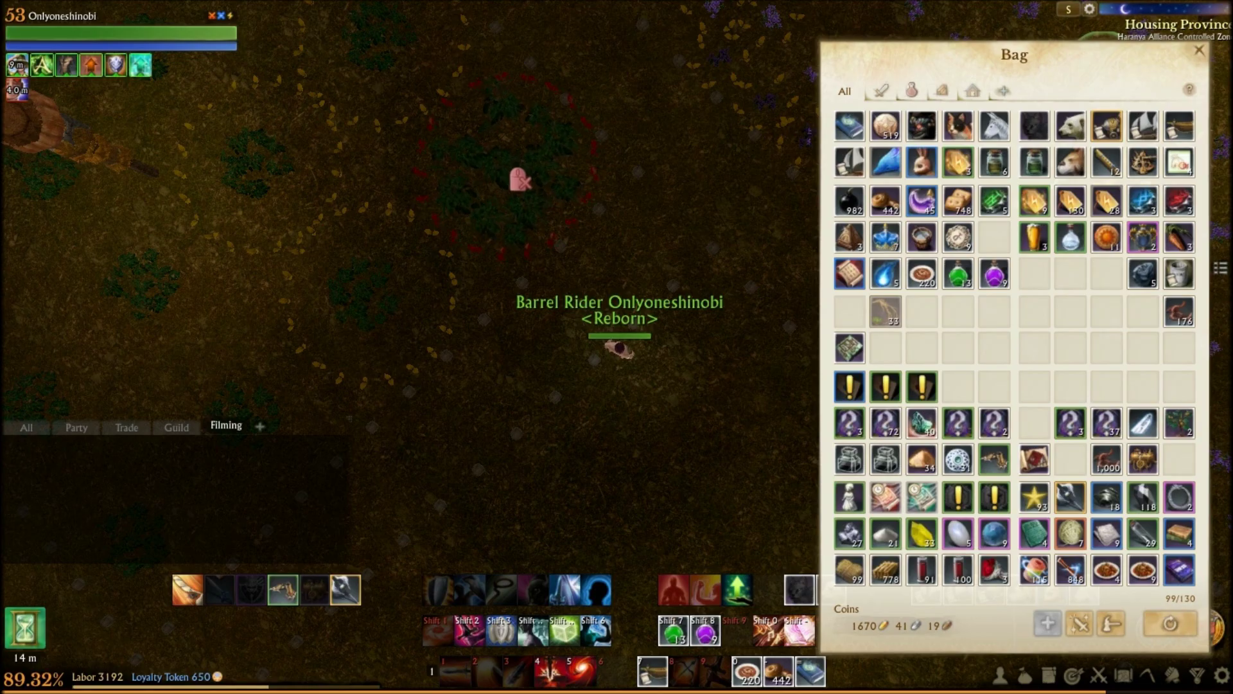
pyautogui.click(516, 178)
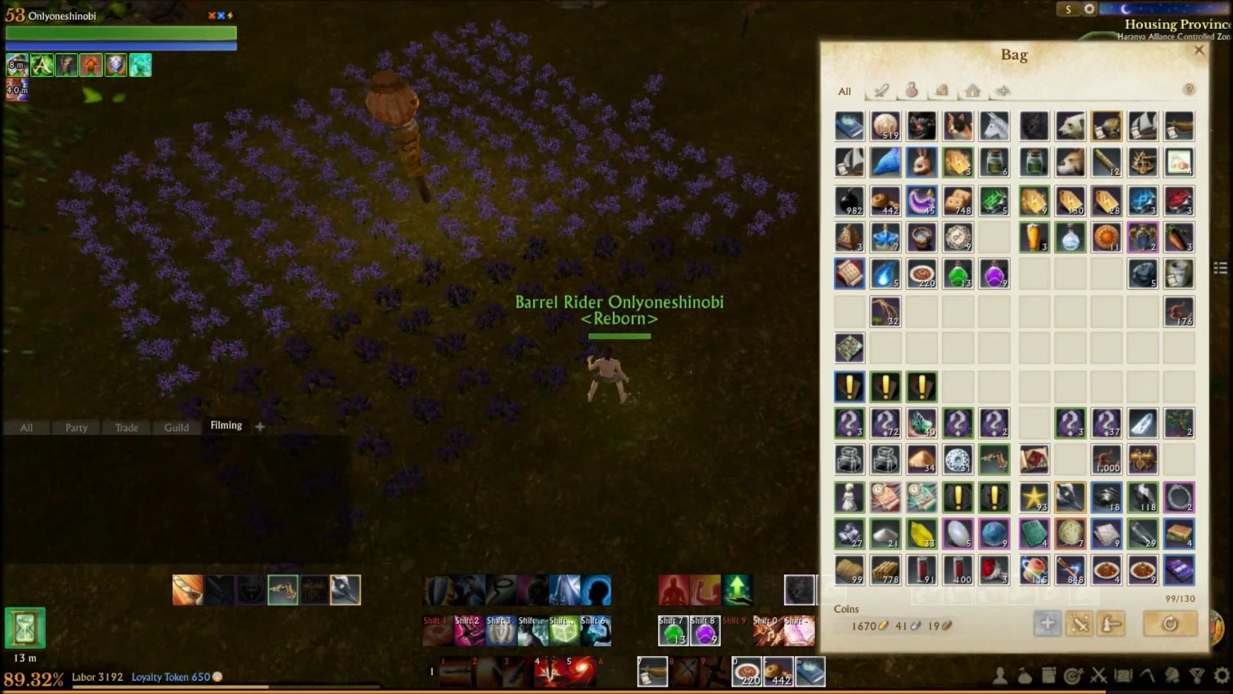
# Run past the purple flower patch to bare ground and plant two more items from the same bag stack
pyautogui.press('w')
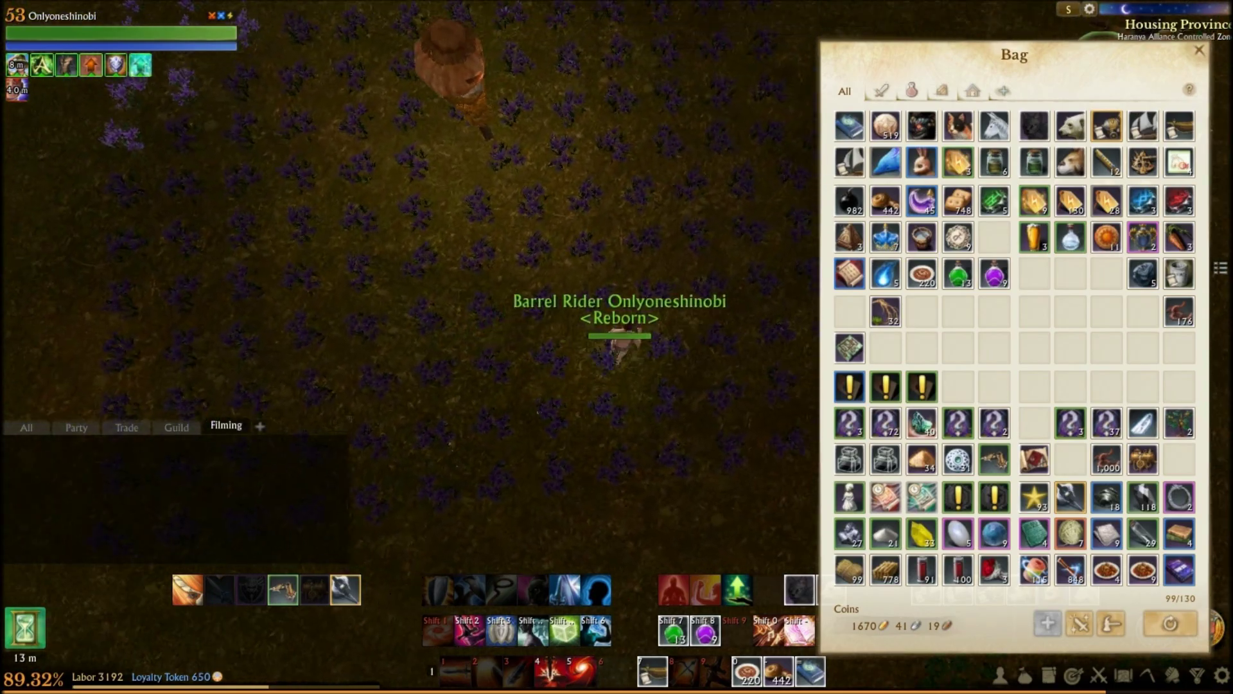
pyautogui.press('w')
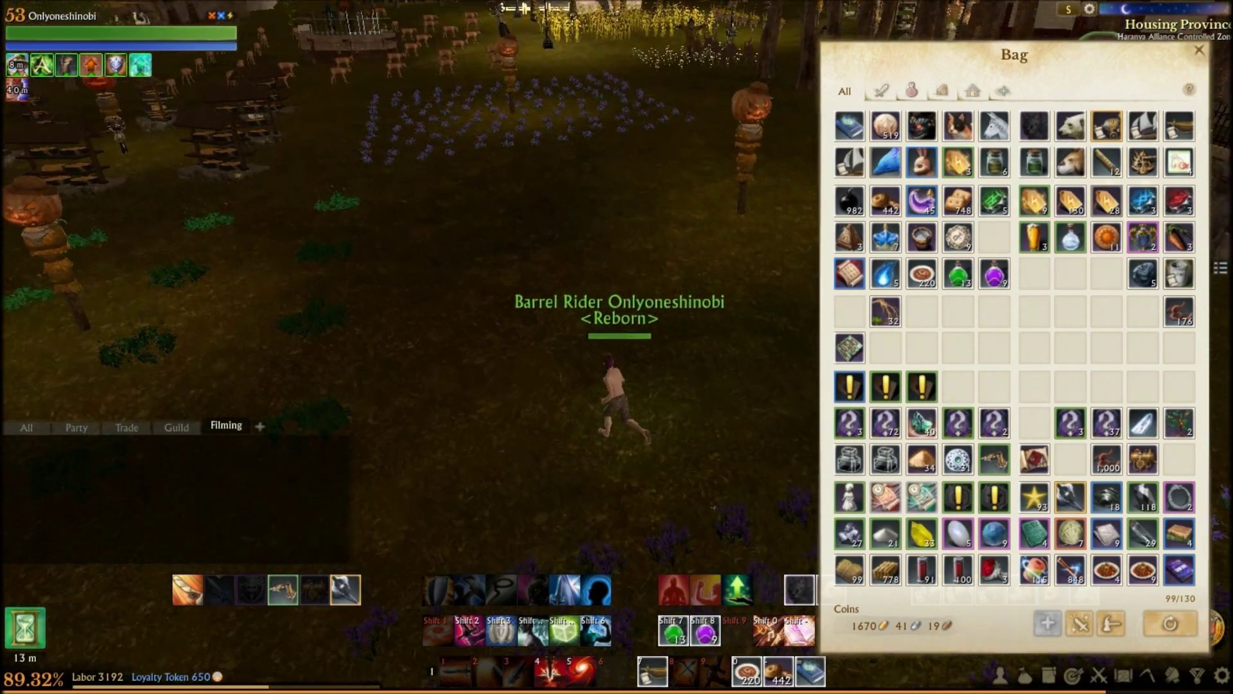
pyautogui.press('w')
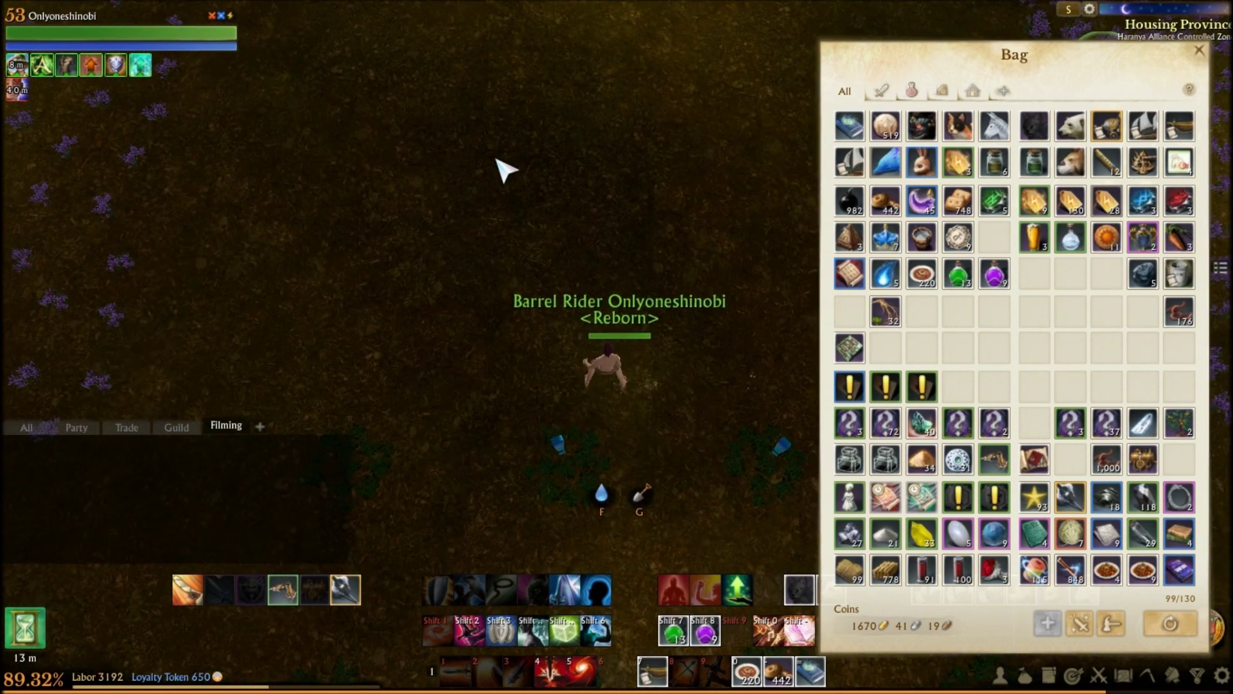
pyautogui.rightClick(893, 324)
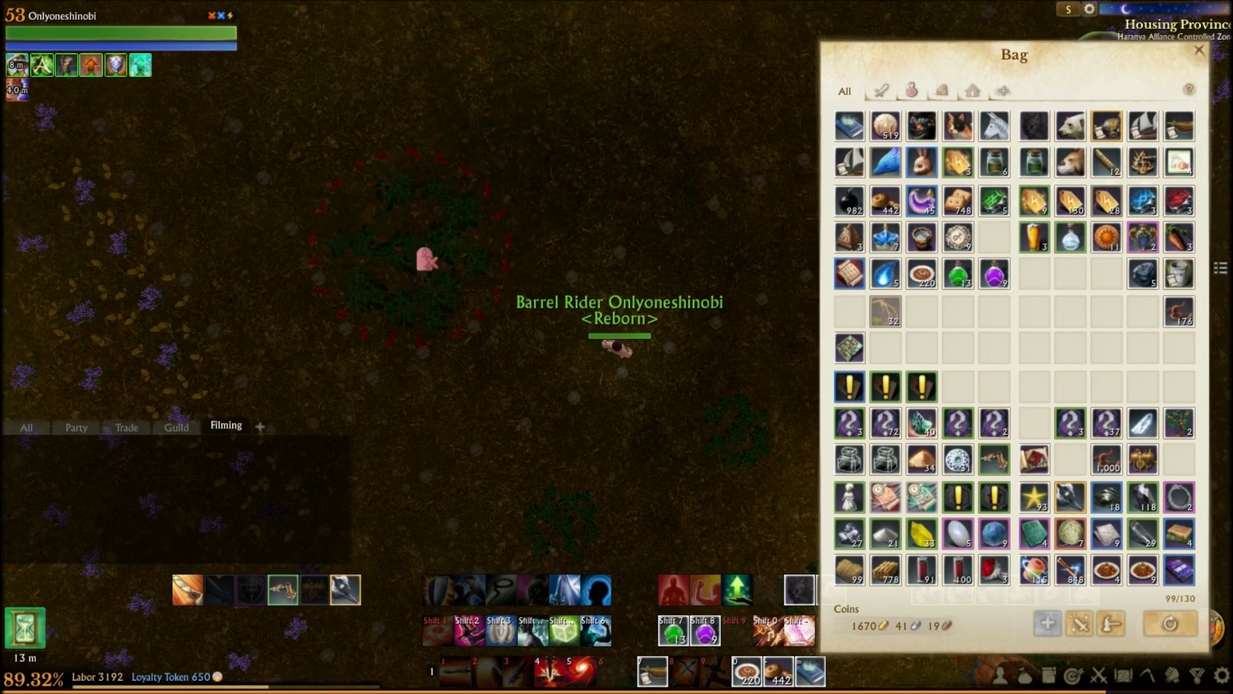
pyautogui.click(432, 254)
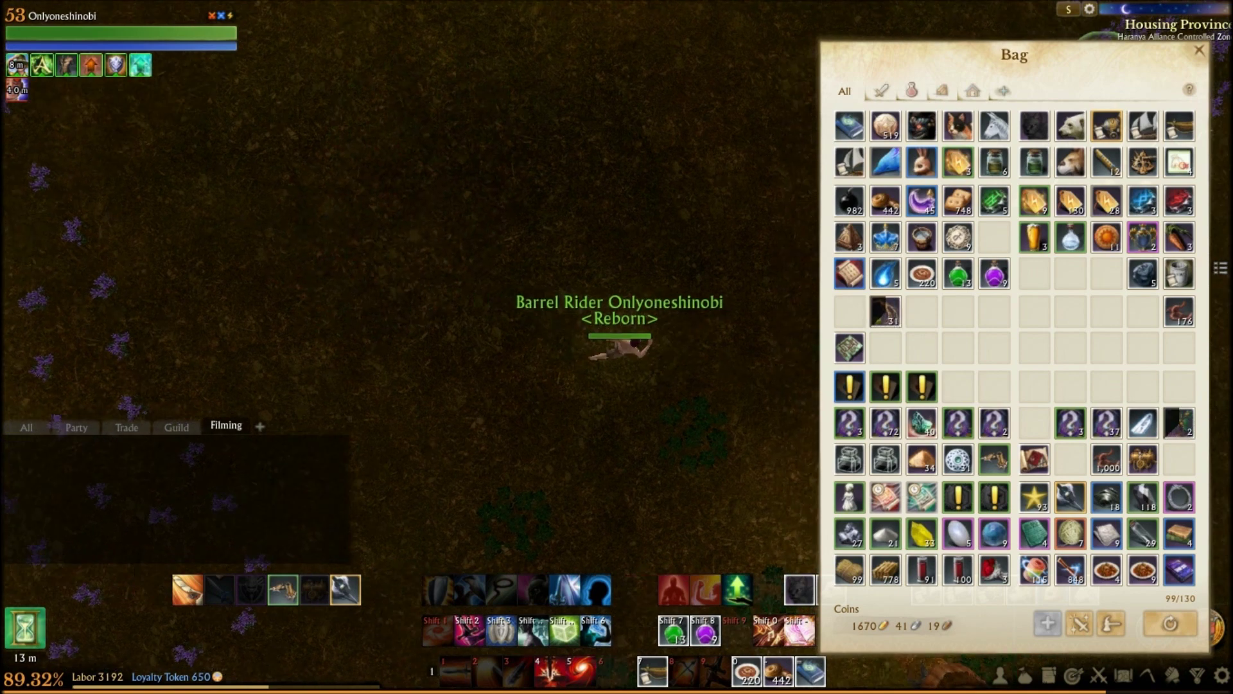
pyautogui.rightClick(892, 321)
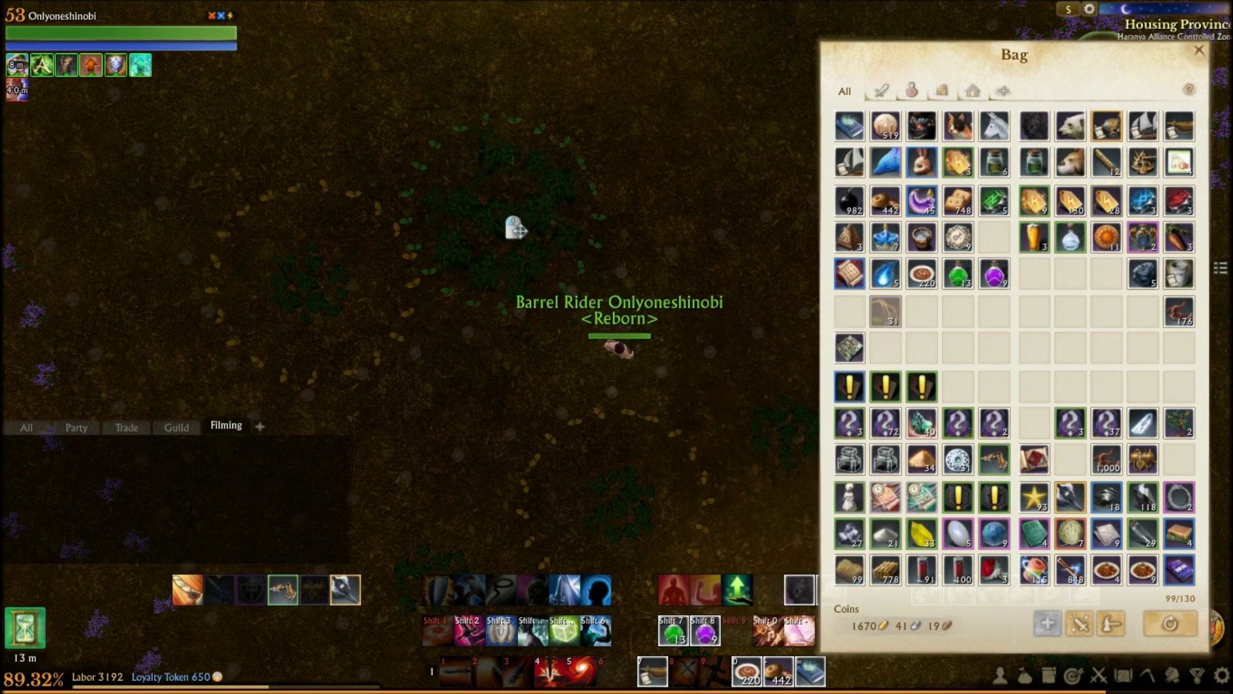
pyautogui.click(513, 228)
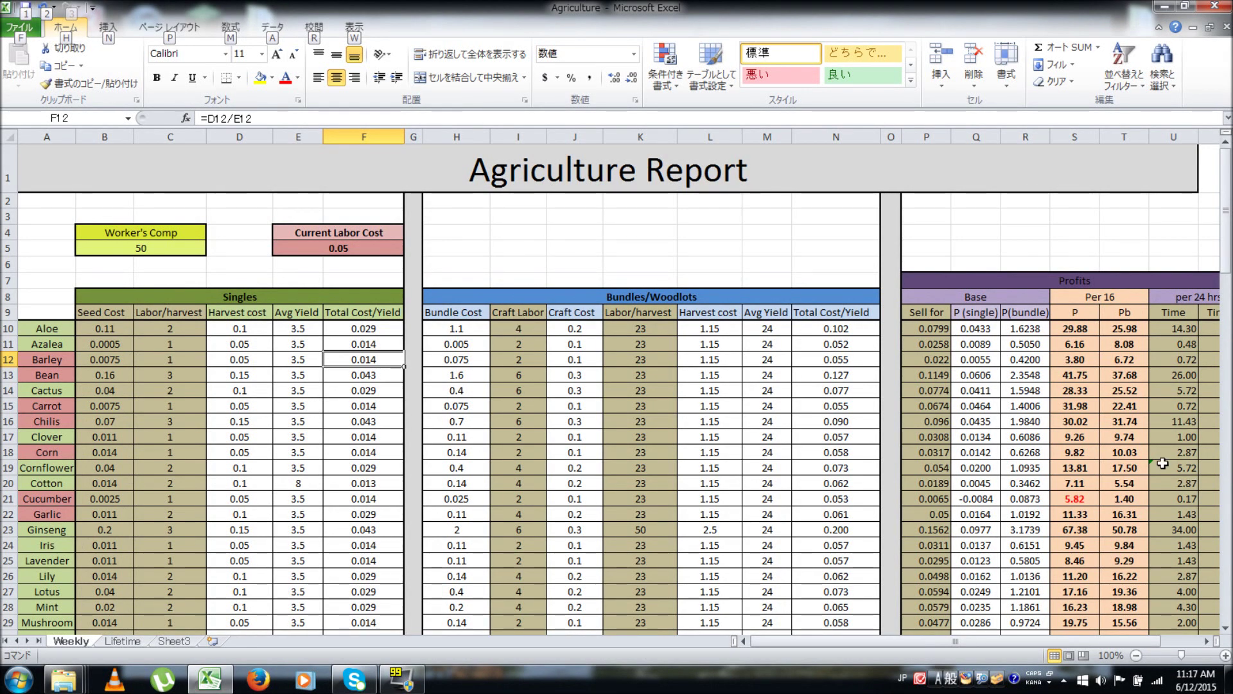
# Examine the Singles and Bundles/Woodlots cost and yield columns on the Weekly sheet of the Excel Agriculture workbook
pyautogui.moveTo(1229, 265)
pyautogui.mouseDown()
pyautogui.moveTo(1228, 306)
pyautogui.moveTo(1220, 256)
pyautogui.mouseUp()
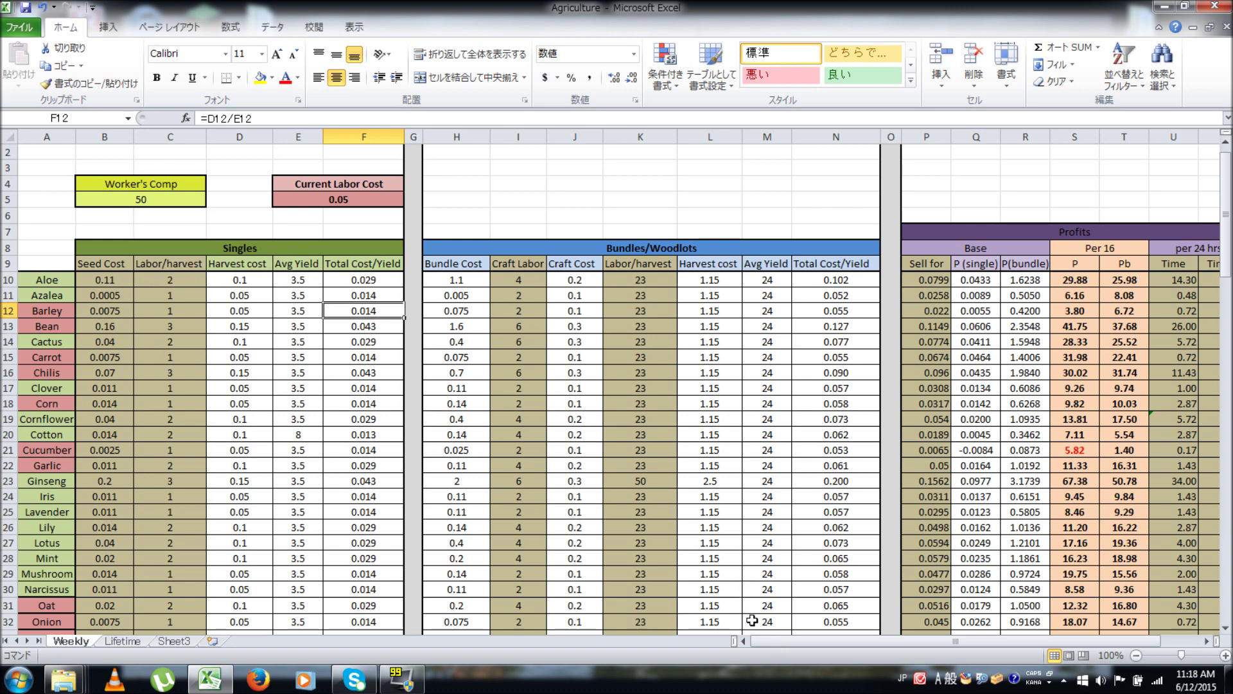
pyautogui.moveTo(758, 641); pyautogui.dragTo(791, 641)
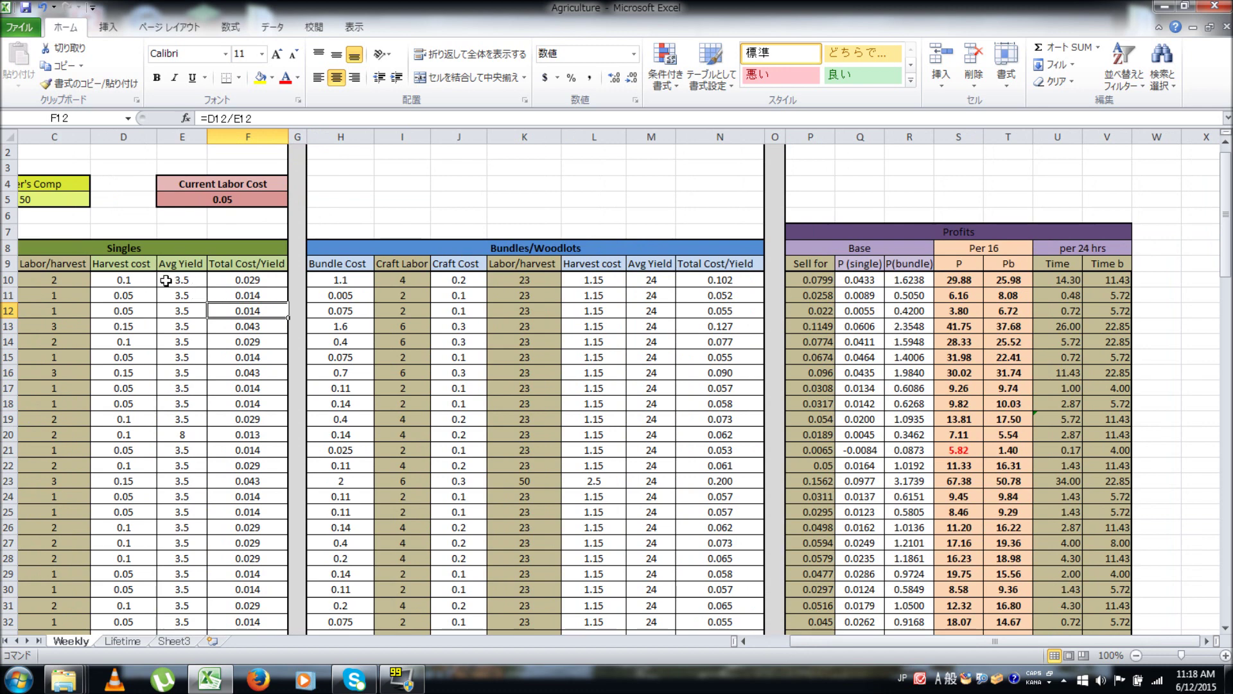
pyautogui.click(744, 641)
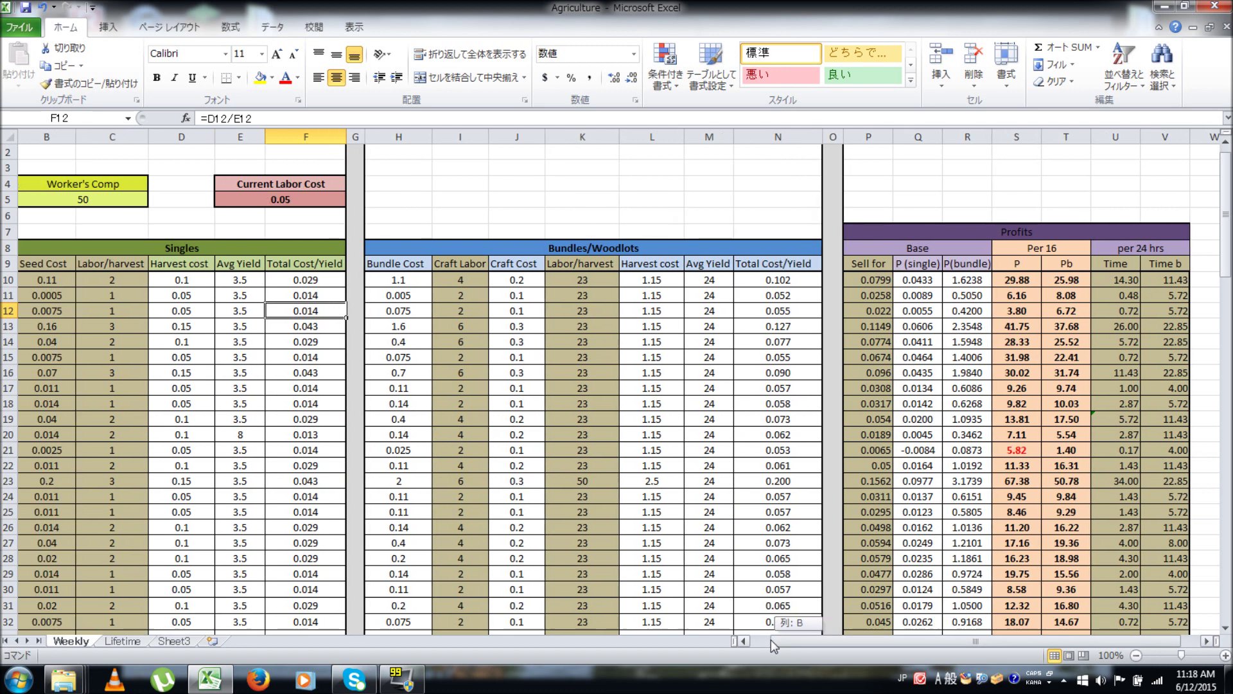
pyautogui.click(744, 640)
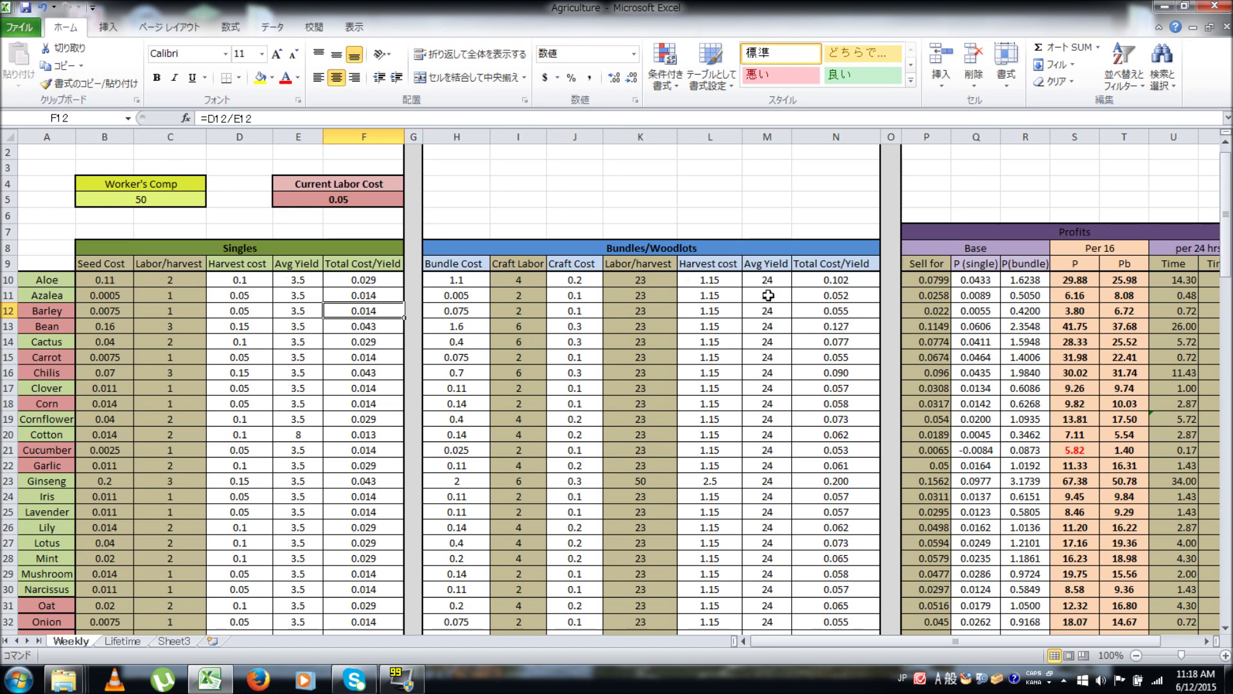
pyautogui.moveTo(757, 645); pyautogui.dragTo(872, 629)
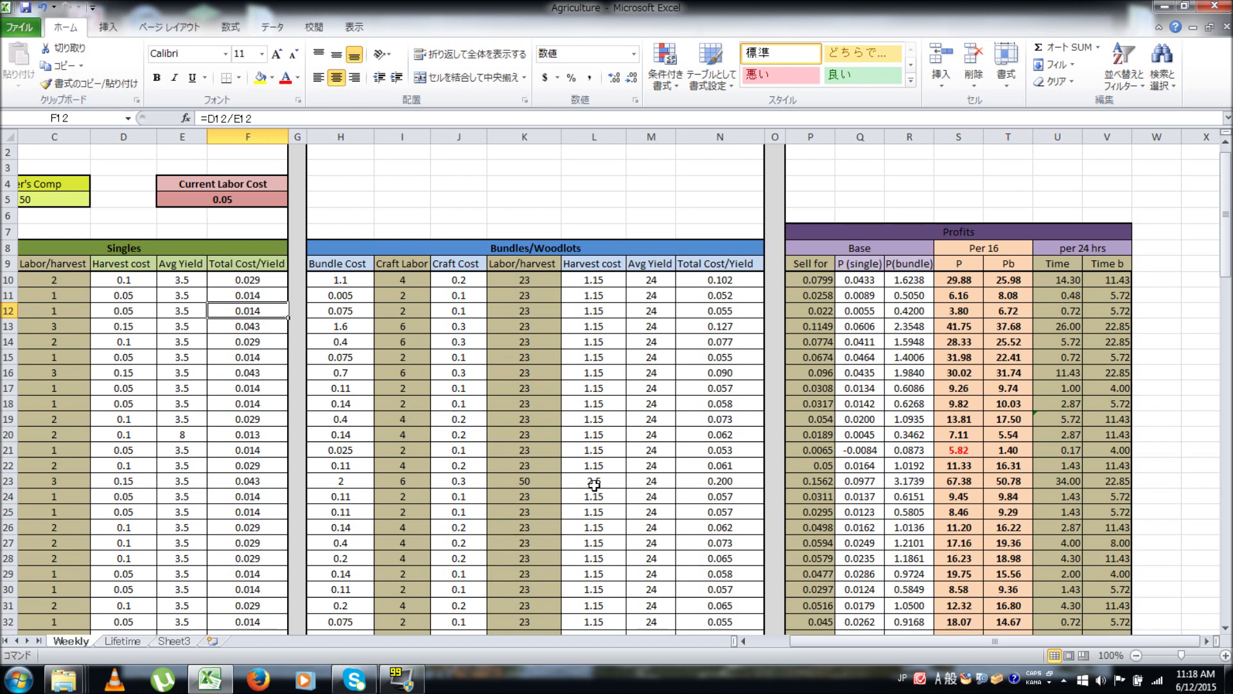
pyautogui.scroll(-8, 594, 485)
pyautogui.scroll(4, 565, 476)
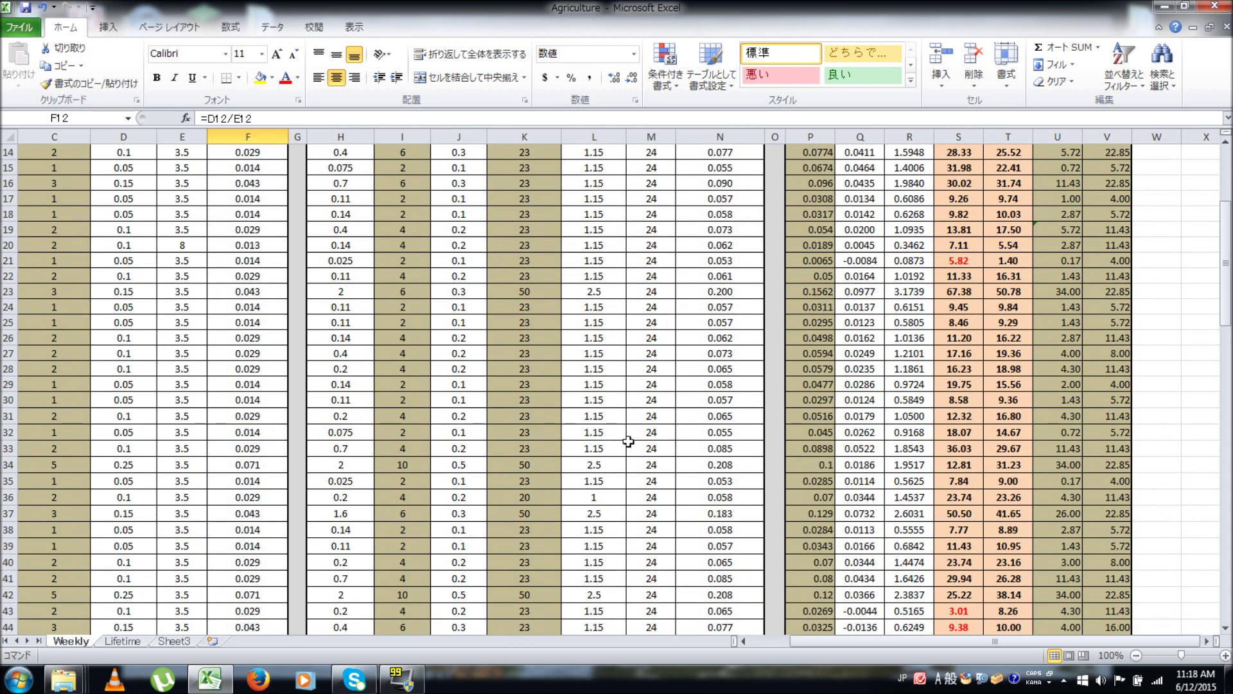
# Examine the Profits section, inspecting the first crop row's Sell for, Per 16 P, Time and Time b cells
pyautogui.click(1206, 641)
pyautogui.moveTo(1205, 641); pyautogui.dragTo(1205, 642)
pyautogui.scroll(3, 709, 426)
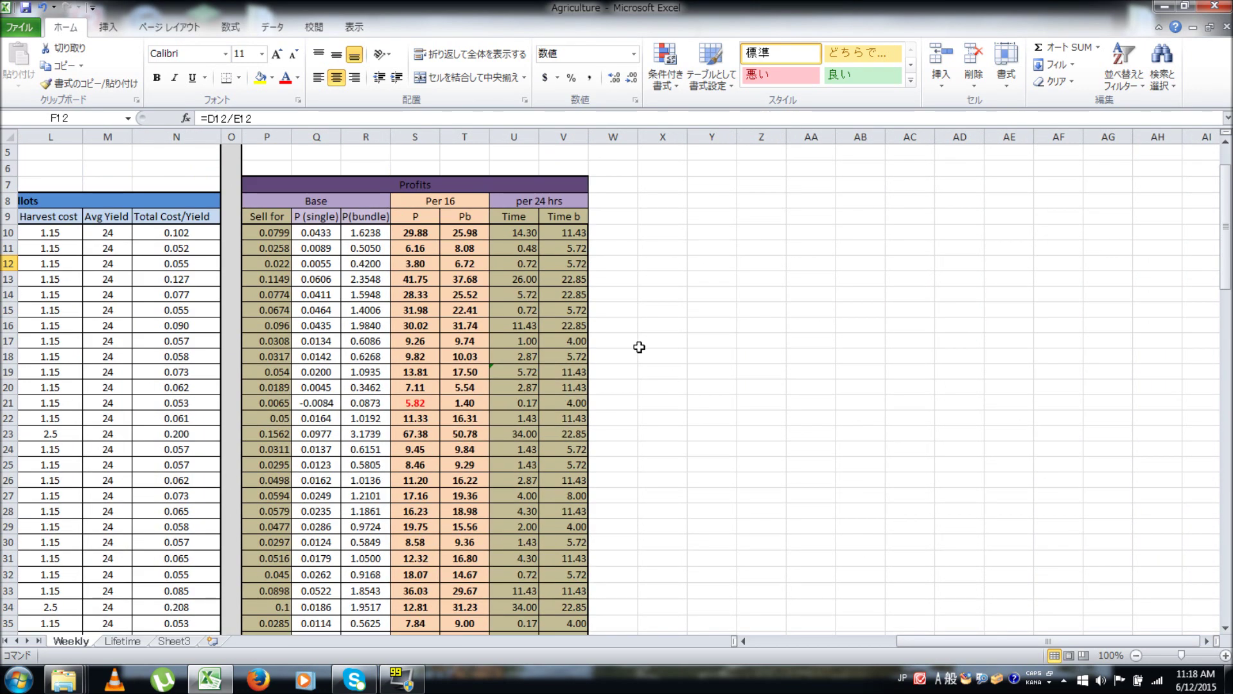
pyautogui.click(273, 234)
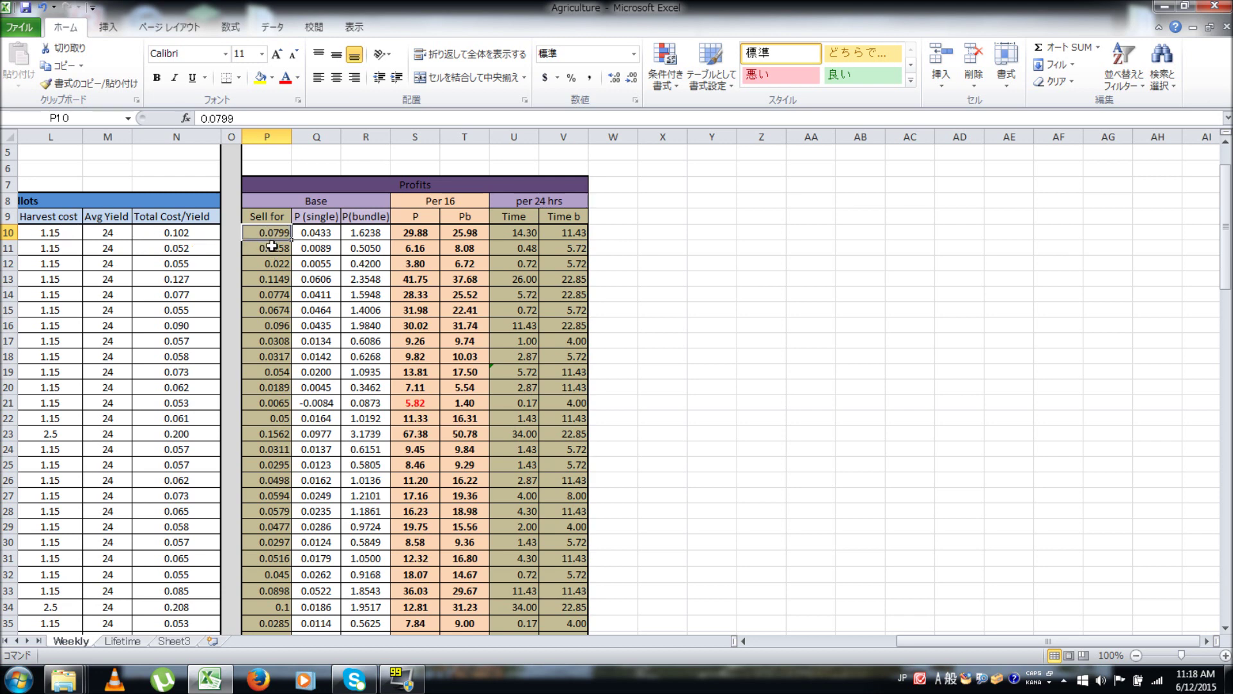
pyautogui.click(425, 235)
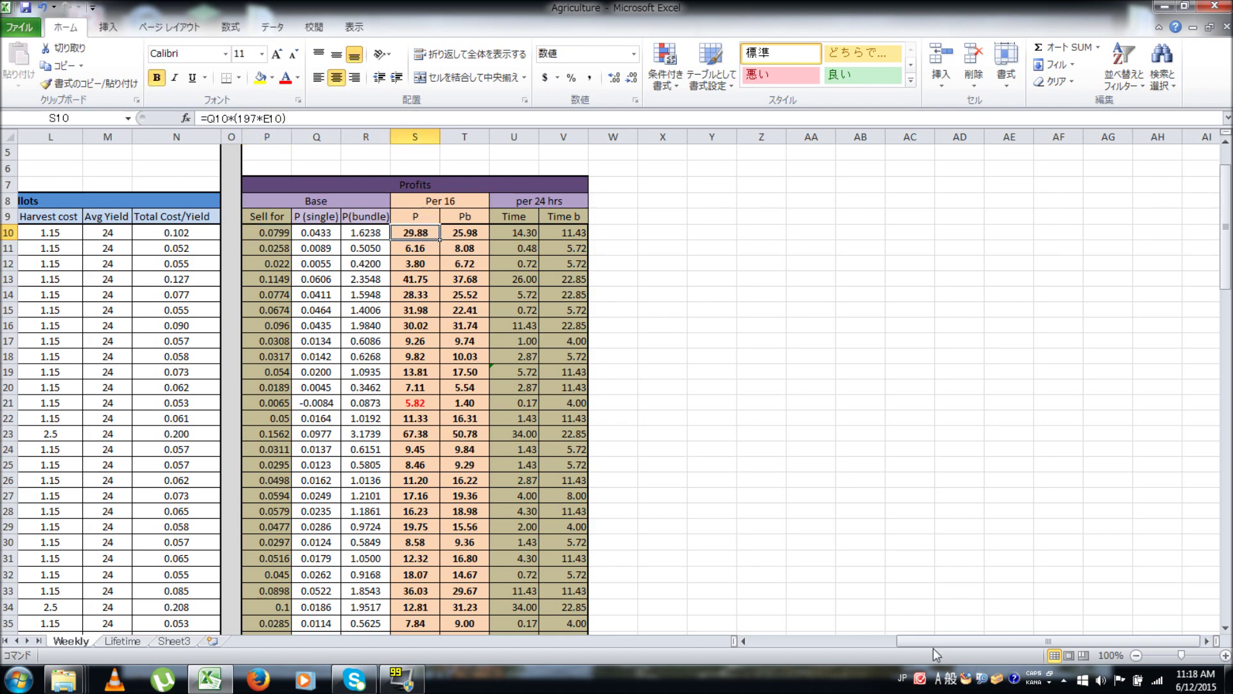
pyautogui.moveTo(926, 641); pyautogui.dragTo(611, 270)
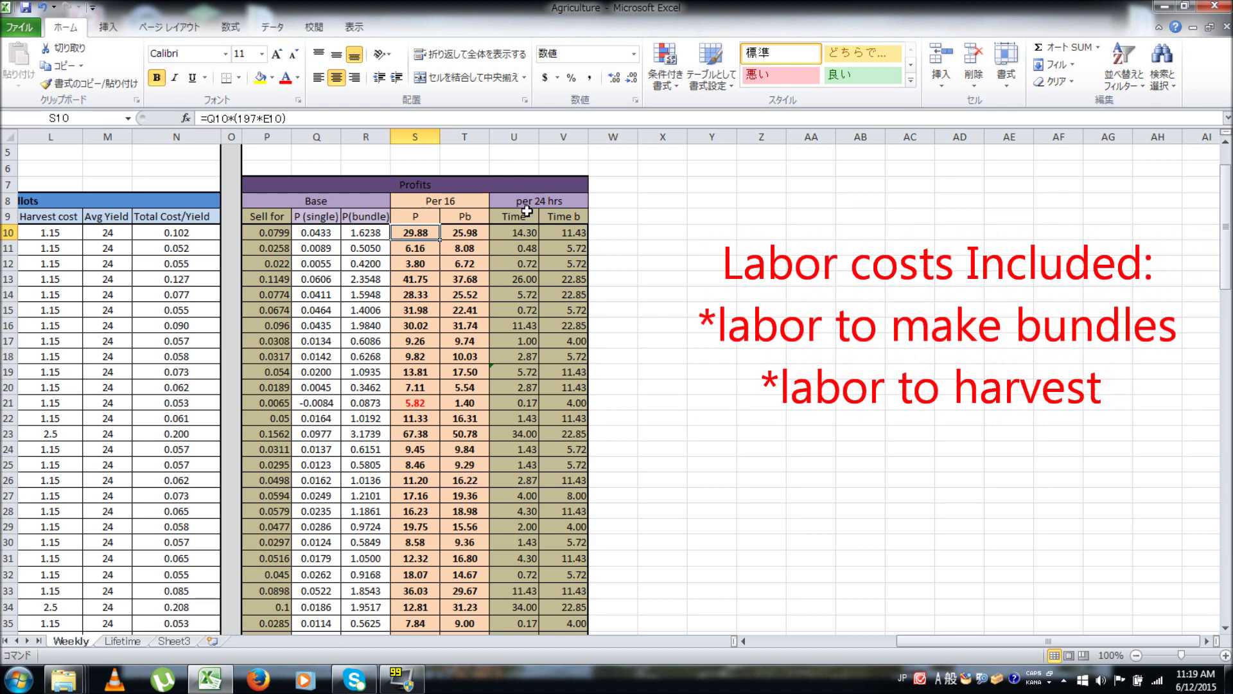
pyautogui.click(532, 232)
pyautogui.click(557, 233)
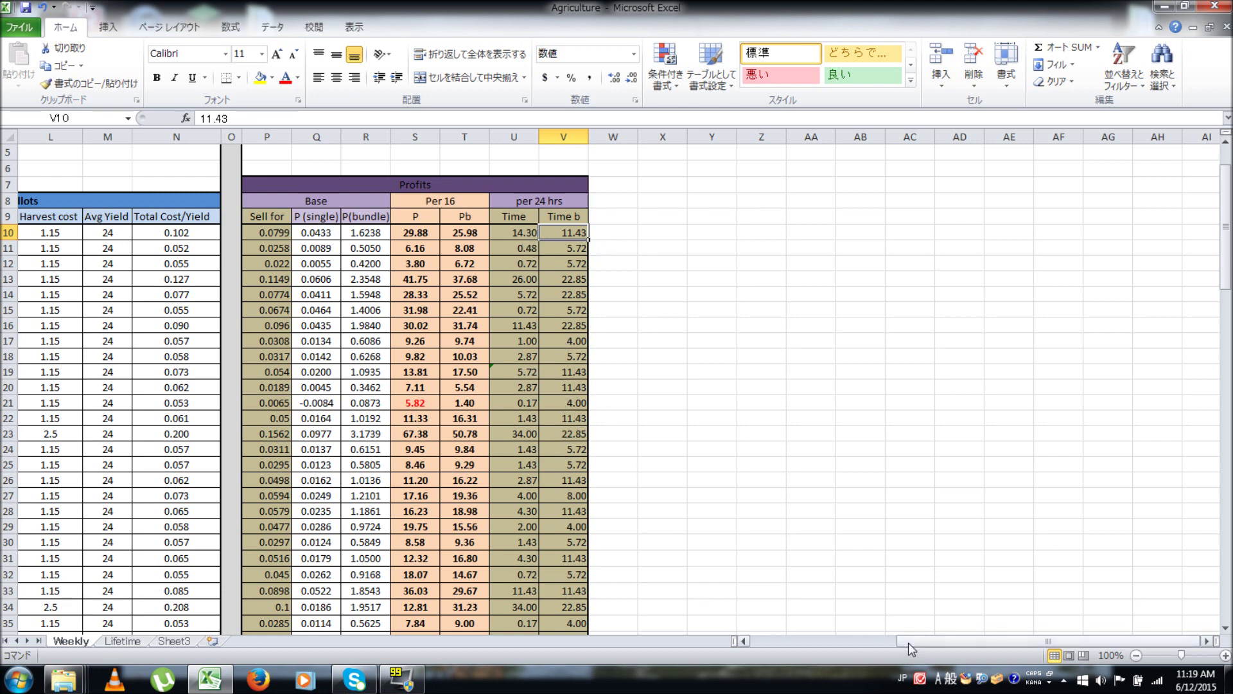
# Sort crop rows 10 to 49 in descending order by the Per 16 P profit in column S
pyautogui.moveTo(908, 642); pyautogui.dragTo(908, 641)
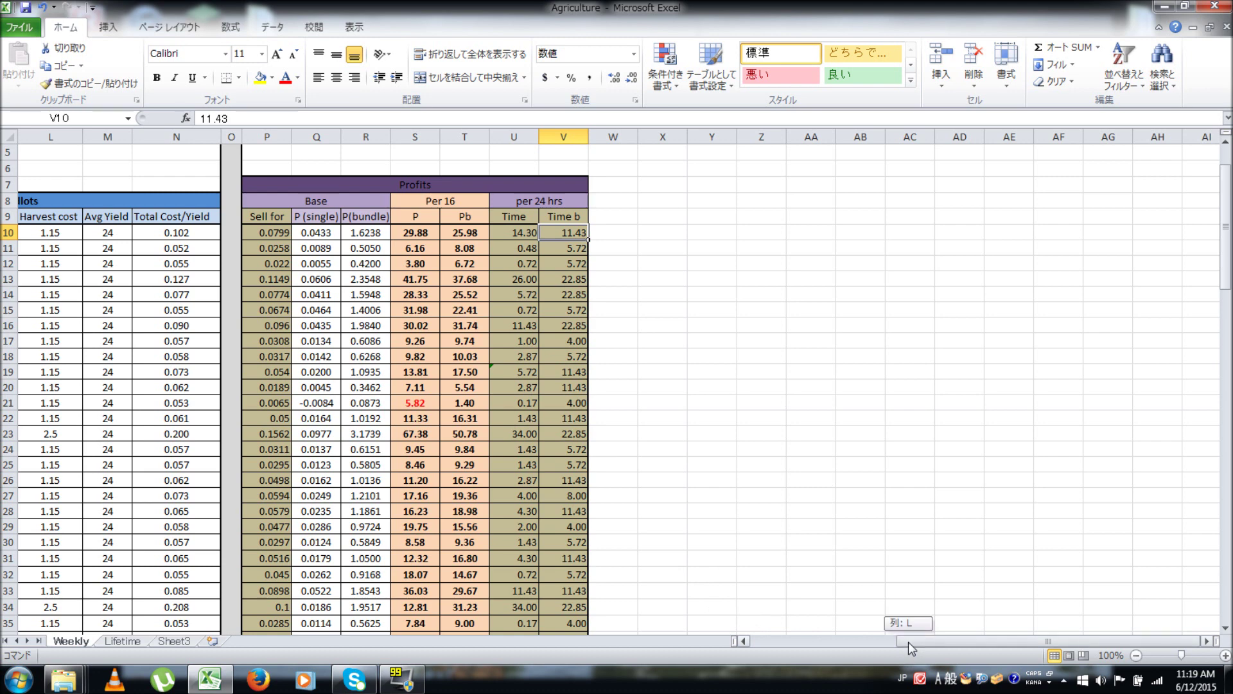
pyautogui.moveTo(908, 642); pyautogui.dragTo(765, 643)
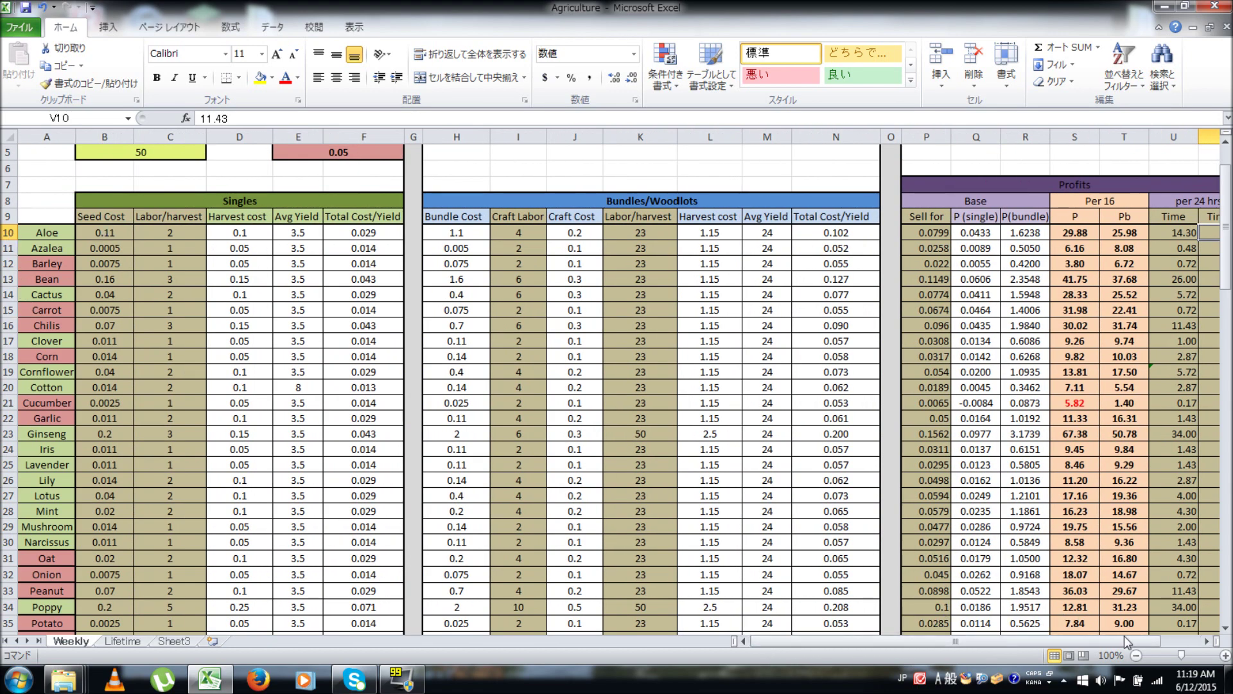
pyautogui.moveTo(1153, 642); pyautogui.dragTo(1208, 646)
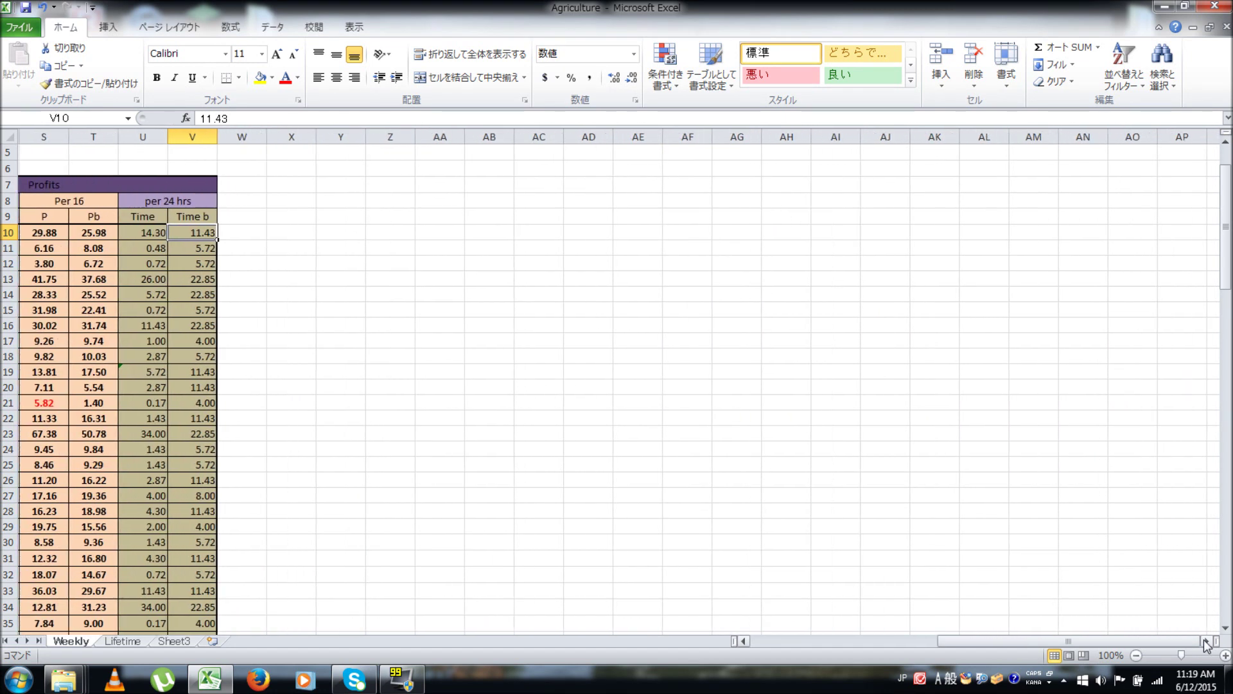
pyautogui.moveTo(4, 232); pyautogui.dragTo(13, 543)
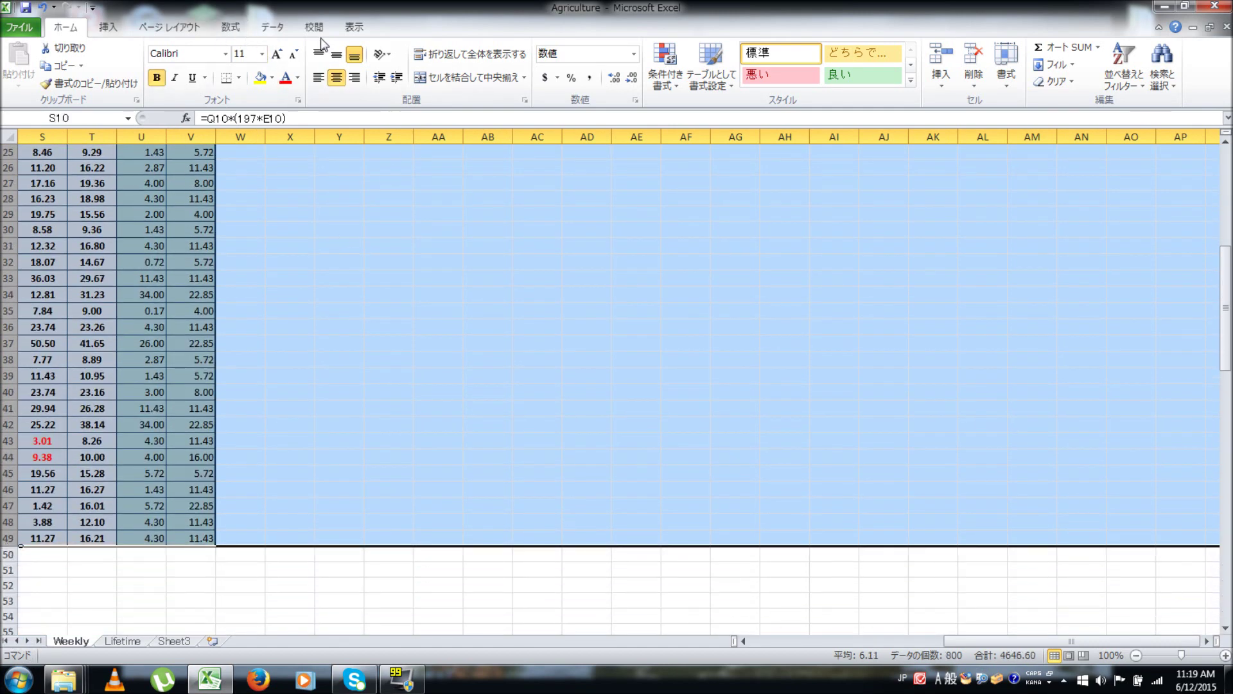
pyautogui.click(1124, 83)
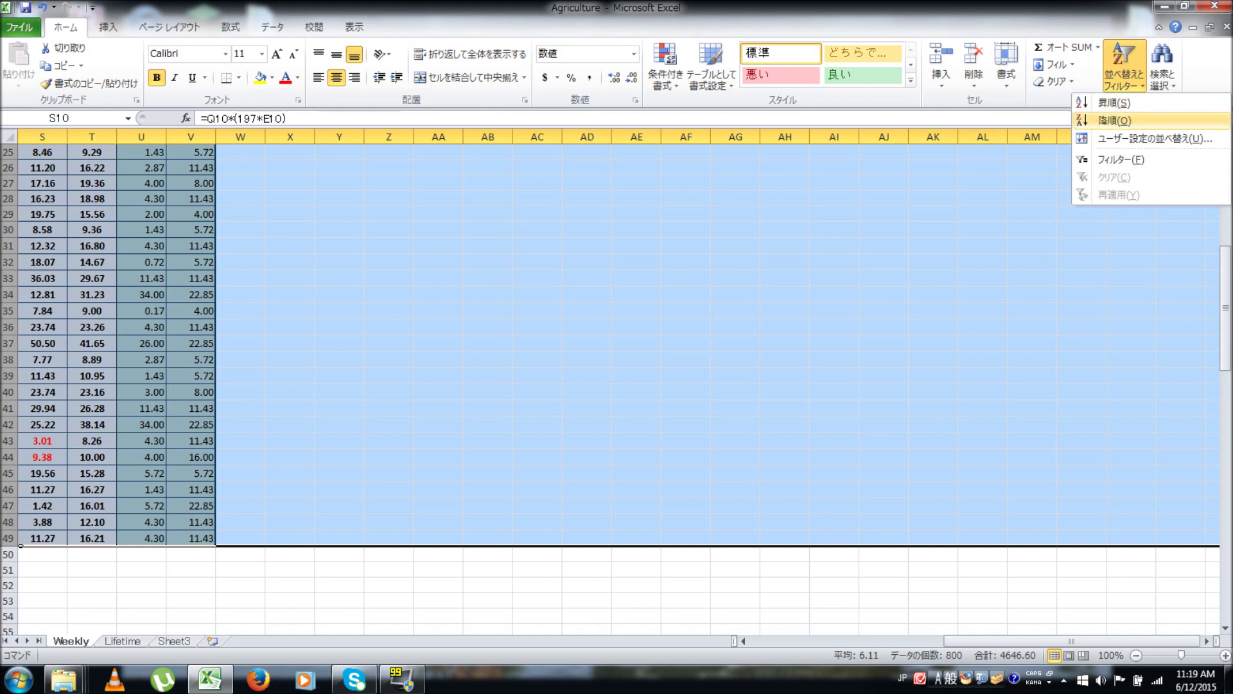
pyautogui.click(1114, 120)
pyautogui.click(582, 313)
# Review the sorted crop names against their per-16 profits and 24-hour times
pyautogui.moveTo(1000, 642); pyautogui.dragTo(603, 664)
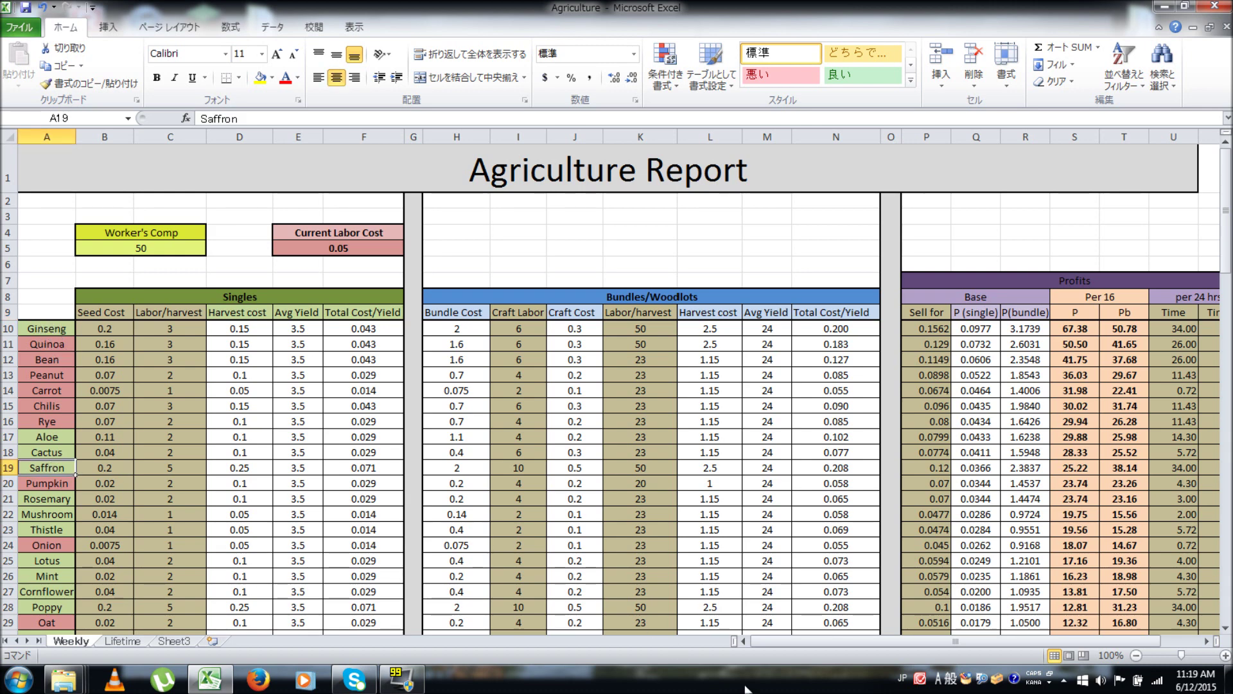
pyautogui.moveTo(758, 641)
pyautogui.mouseDown()
pyautogui.moveTo(781, 641)
pyautogui.moveTo(752, 641)
pyautogui.mouseUp()
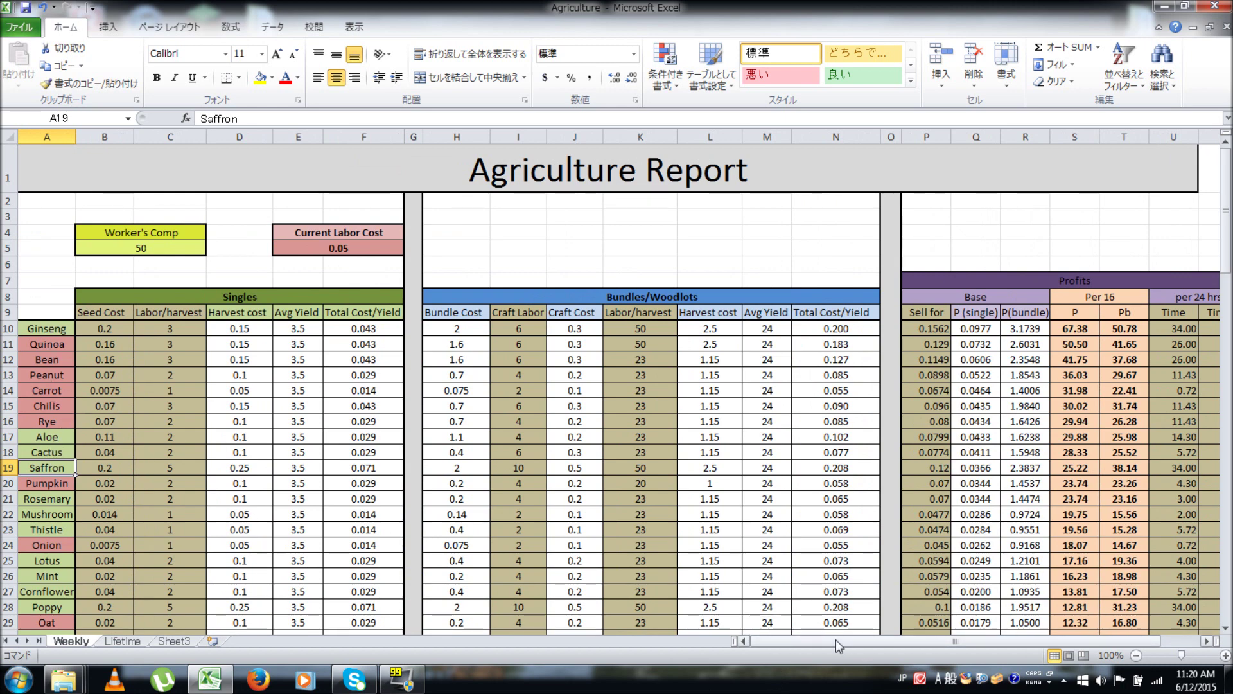
pyautogui.moveTo(835, 639); pyautogui.dragTo(891, 633)
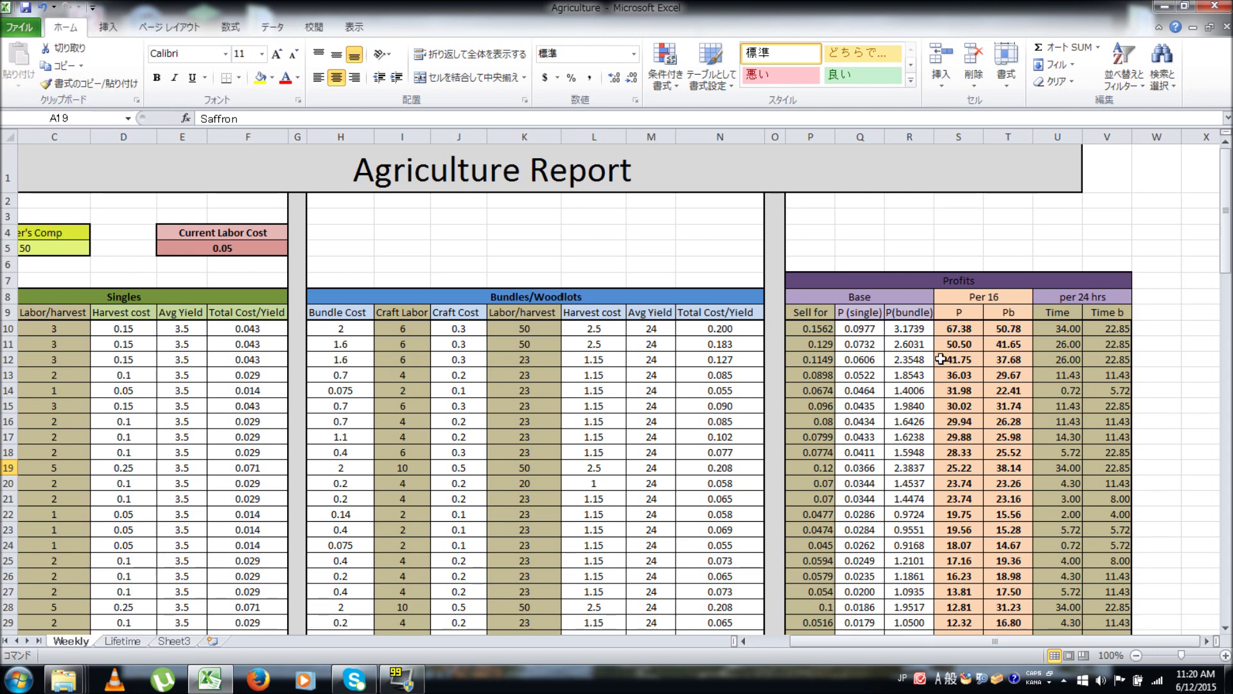
# Review the crop price history by date on the Lifetime sheet, from Aloe down to Yam
pyautogui.click(122, 641)
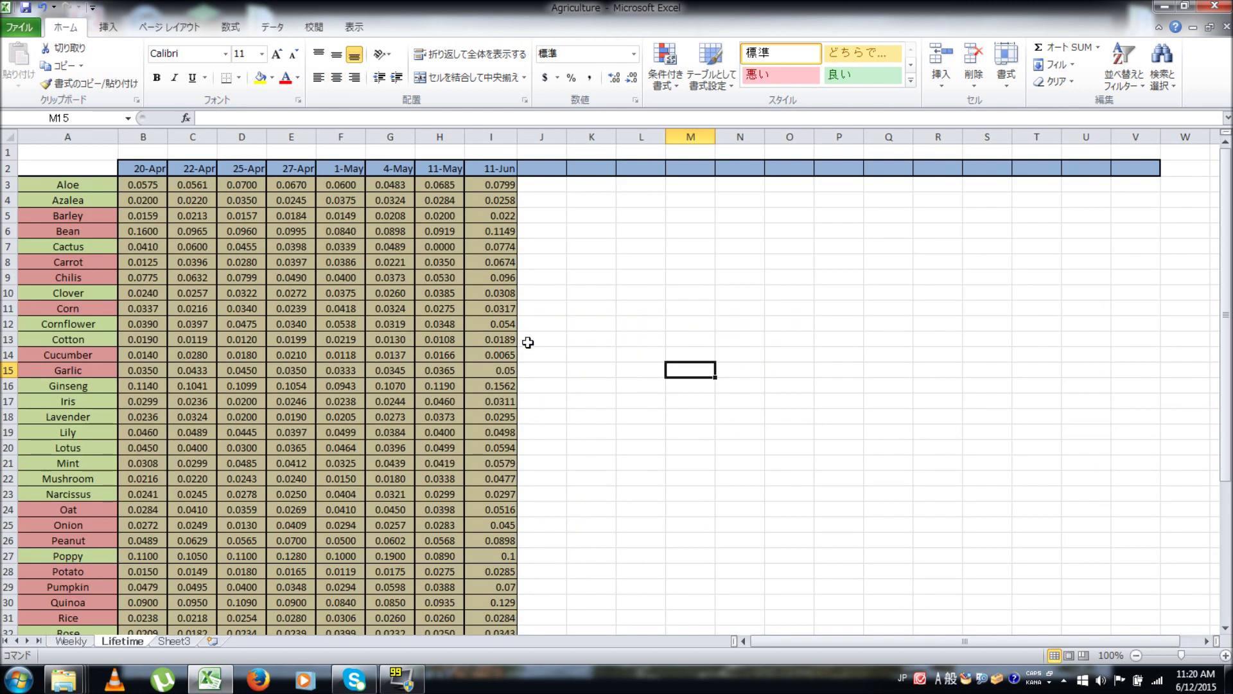
pyautogui.click(823, 370)
pyautogui.scroll(-1, 806, 379)
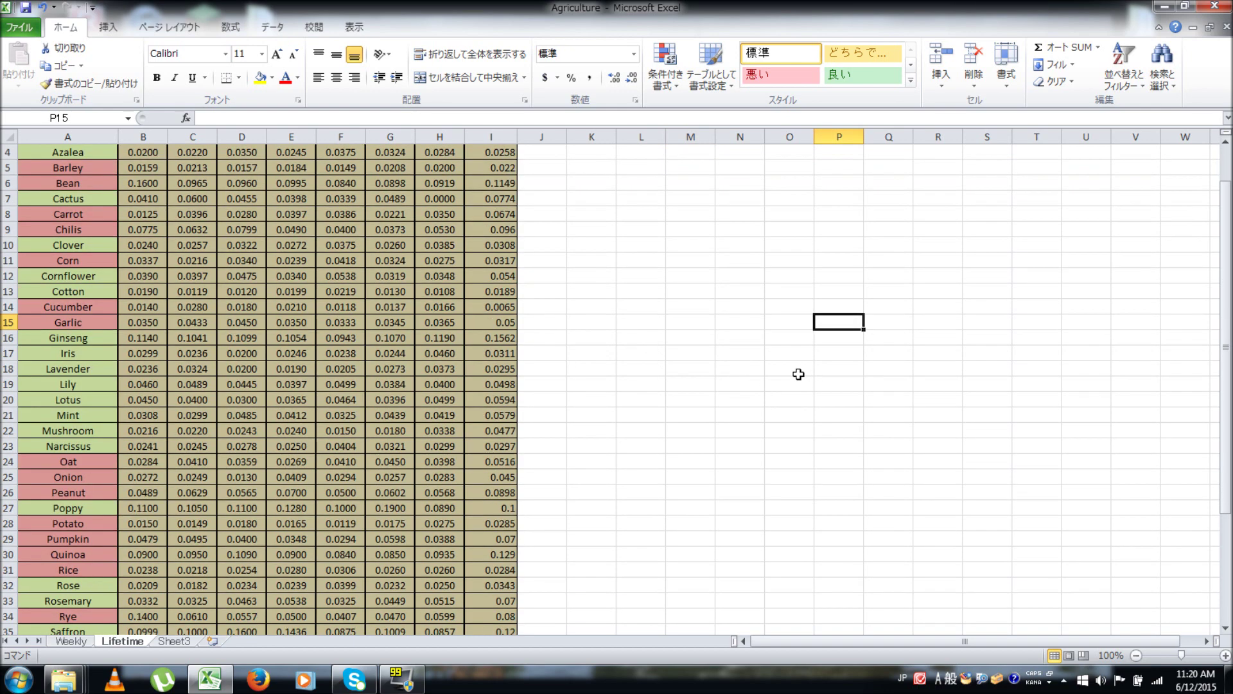
pyautogui.scroll(-7, 803, 374)
pyautogui.scroll(3, 118, 468)
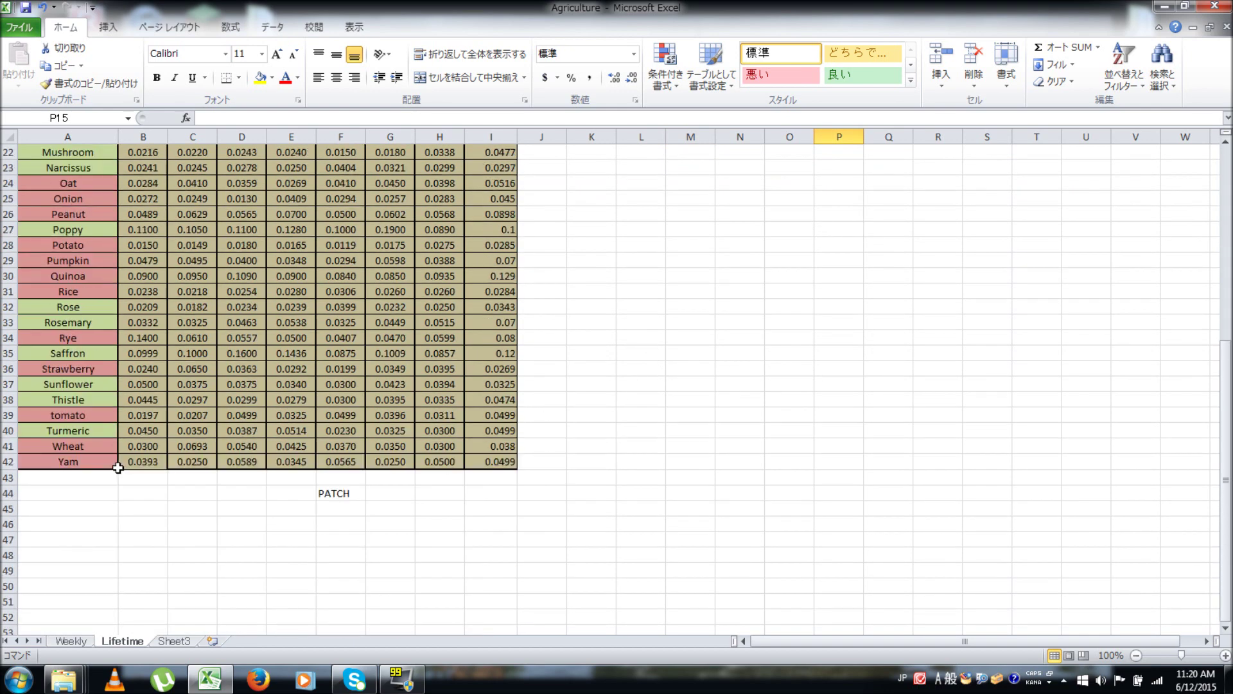
pyautogui.scroll(3, 83, 419)
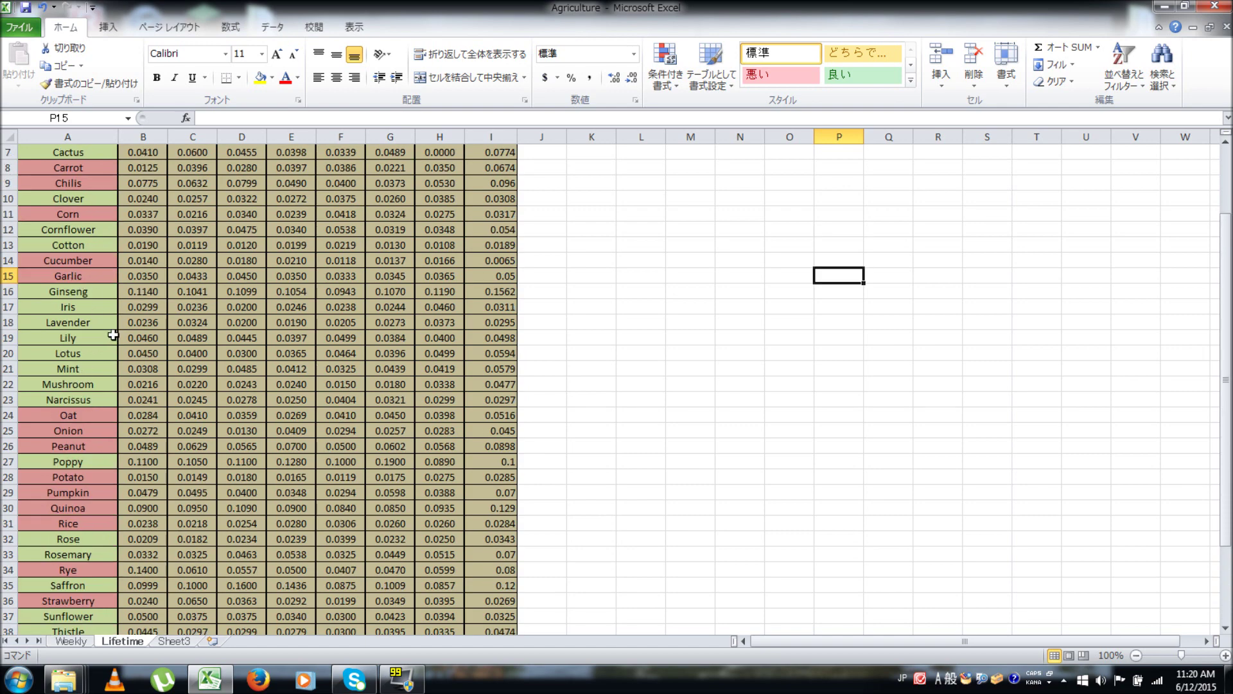
# Inspect Ginseng's price history on the Lifetime sheet, ending at its 11-Jun entry
pyautogui.click(93, 296)
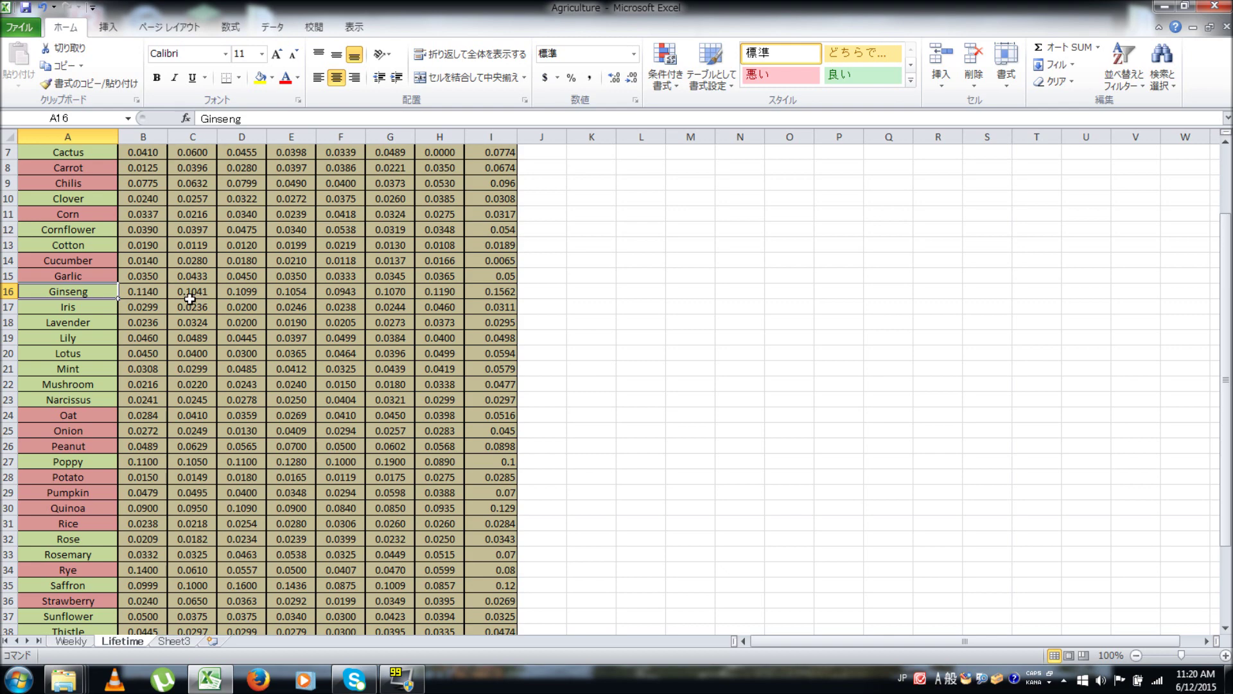
pyautogui.click(488, 291)
pyautogui.scroll(2, 591, 321)
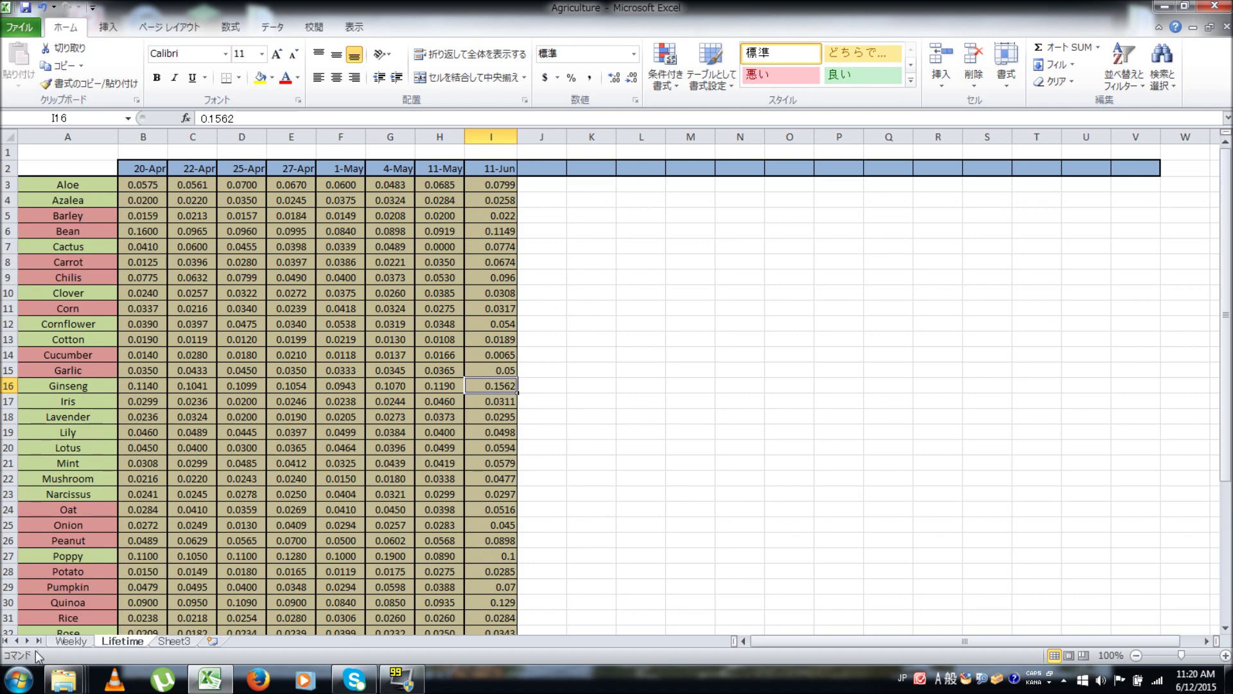
# Compare the crop names and costs with the Profits section on the Weekly sheet, and briefly recheck the Lifetime price history
pyautogui.click(74, 642)
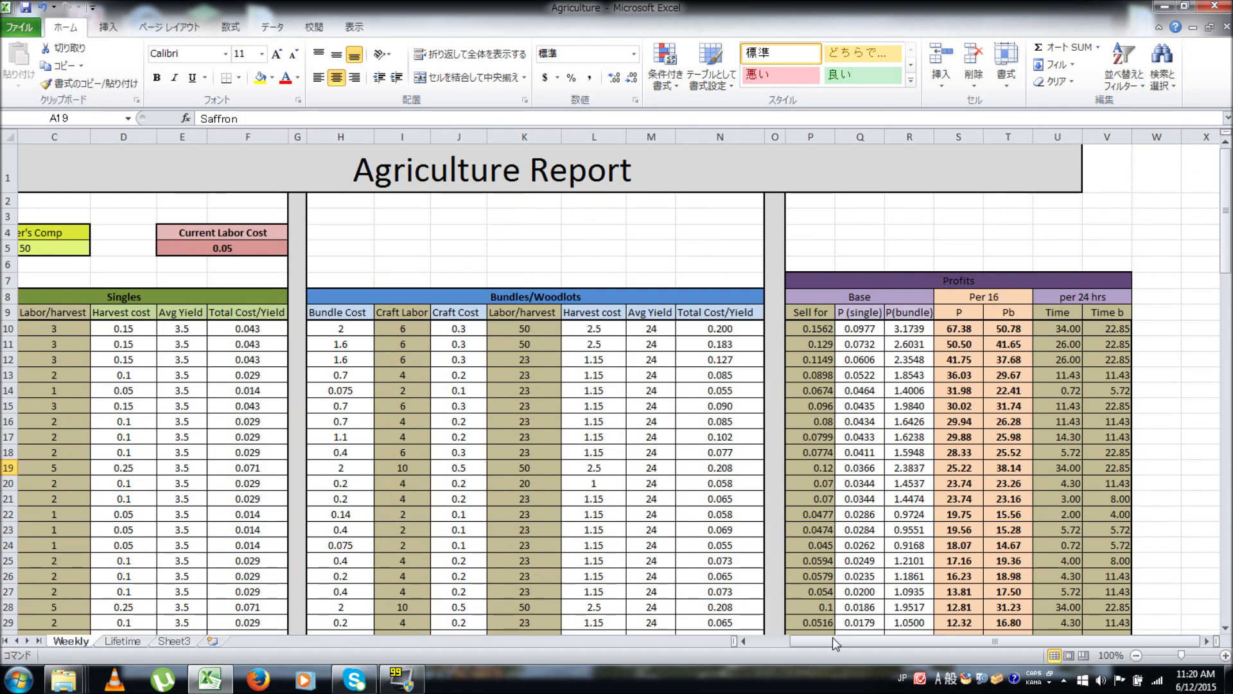
pyautogui.moveTo(832, 639); pyautogui.dragTo(786, 642)
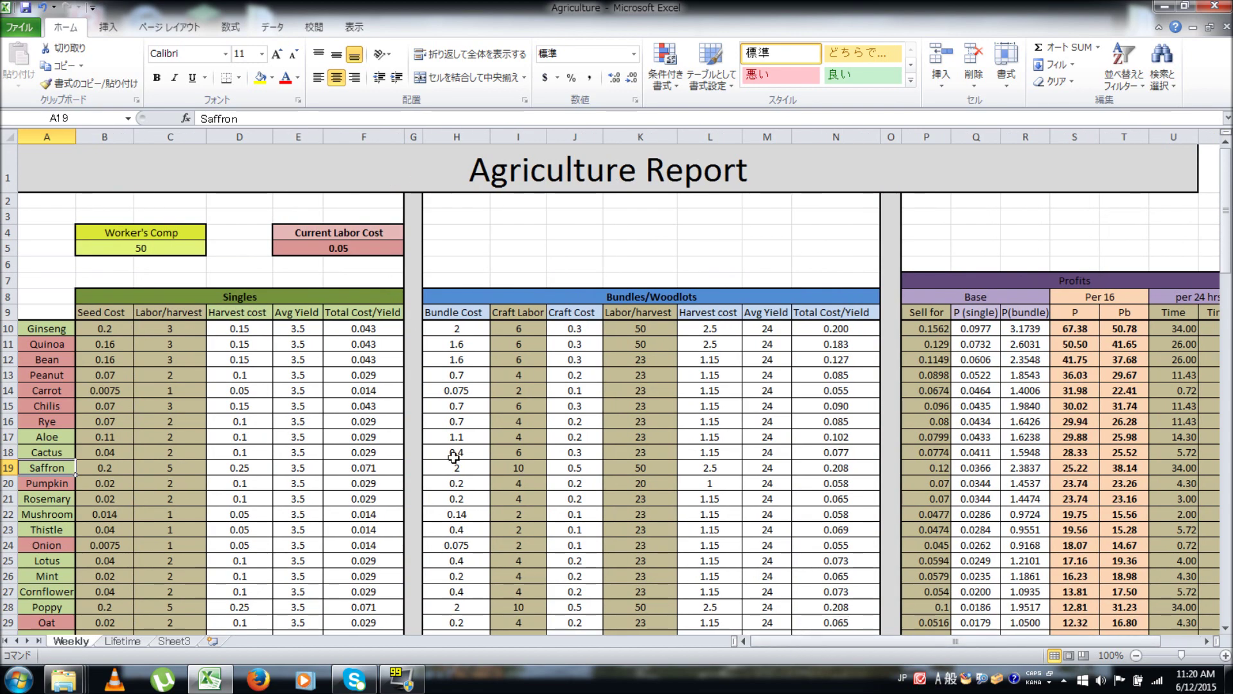
pyautogui.moveTo(839, 638); pyautogui.dragTo(877, 638)
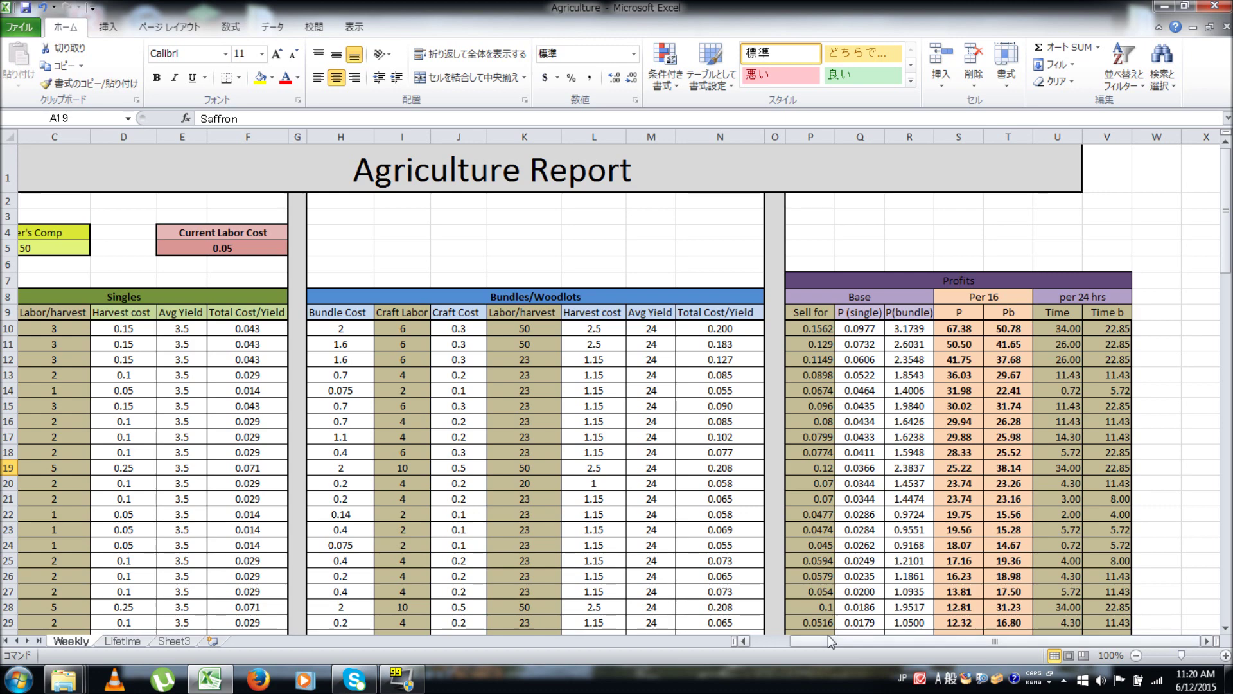
pyautogui.moveTo(814, 645); pyautogui.dragTo(769, 646)
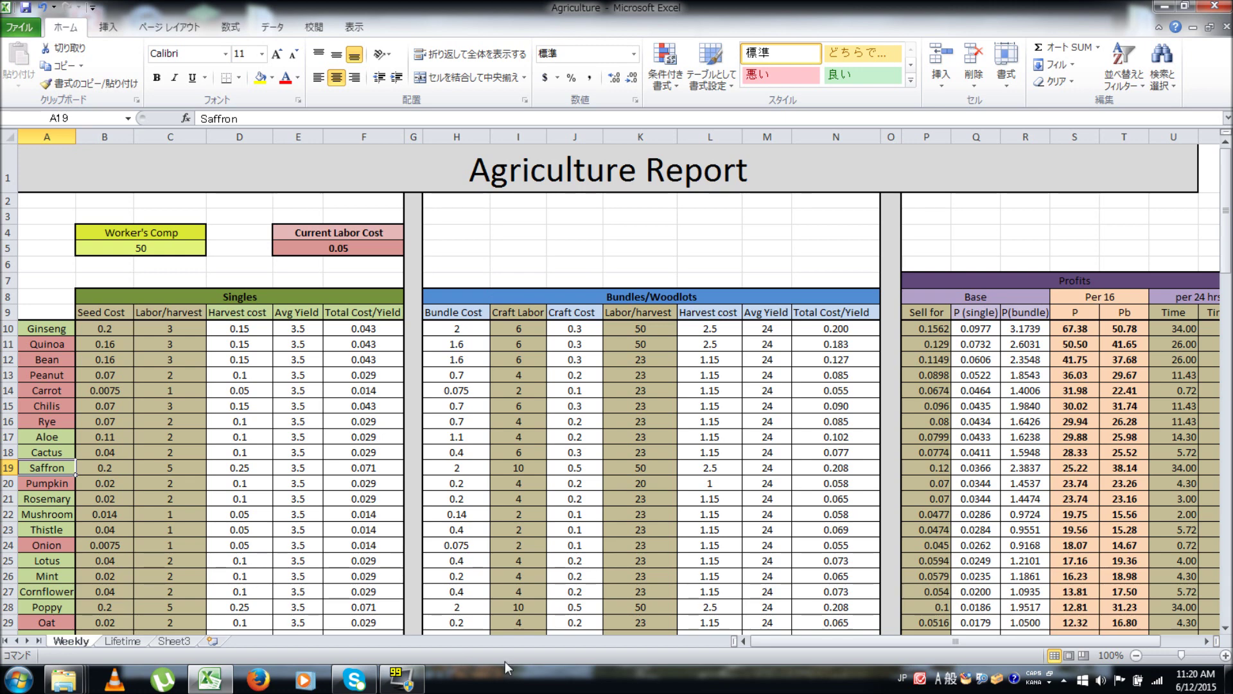
pyautogui.moveTo(770, 645); pyautogui.dragTo(796, 642)
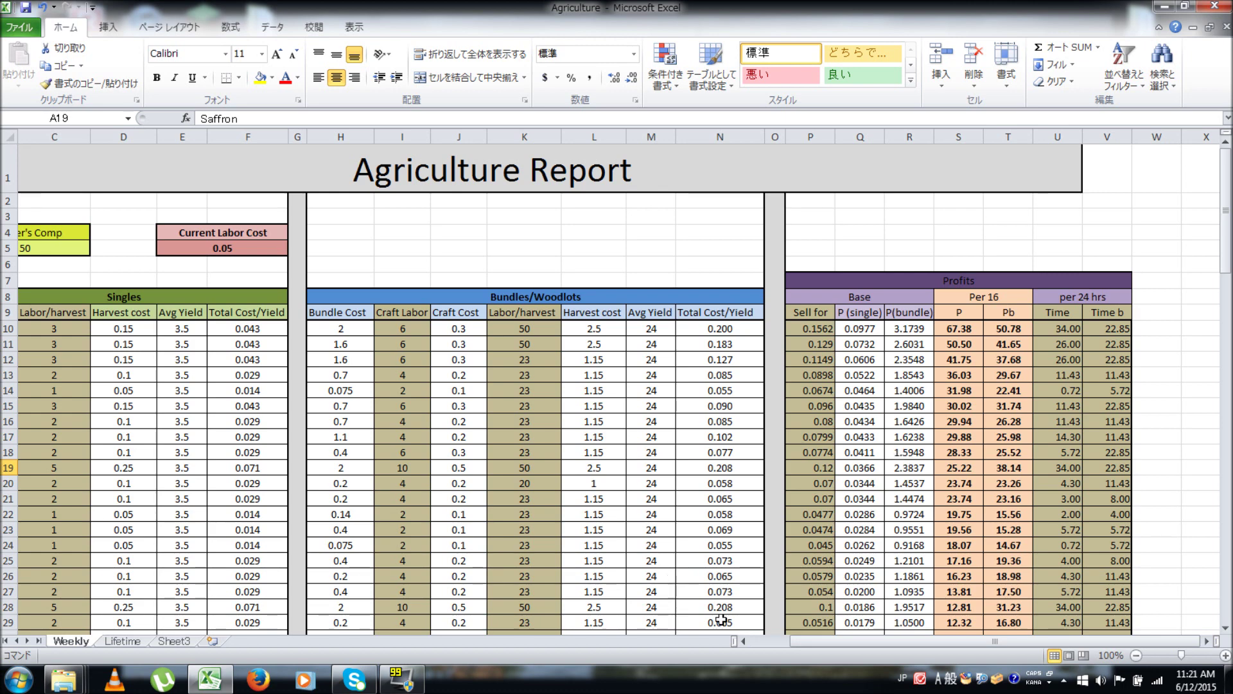
pyautogui.moveTo(800, 642); pyautogui.dragTo(766, 642)
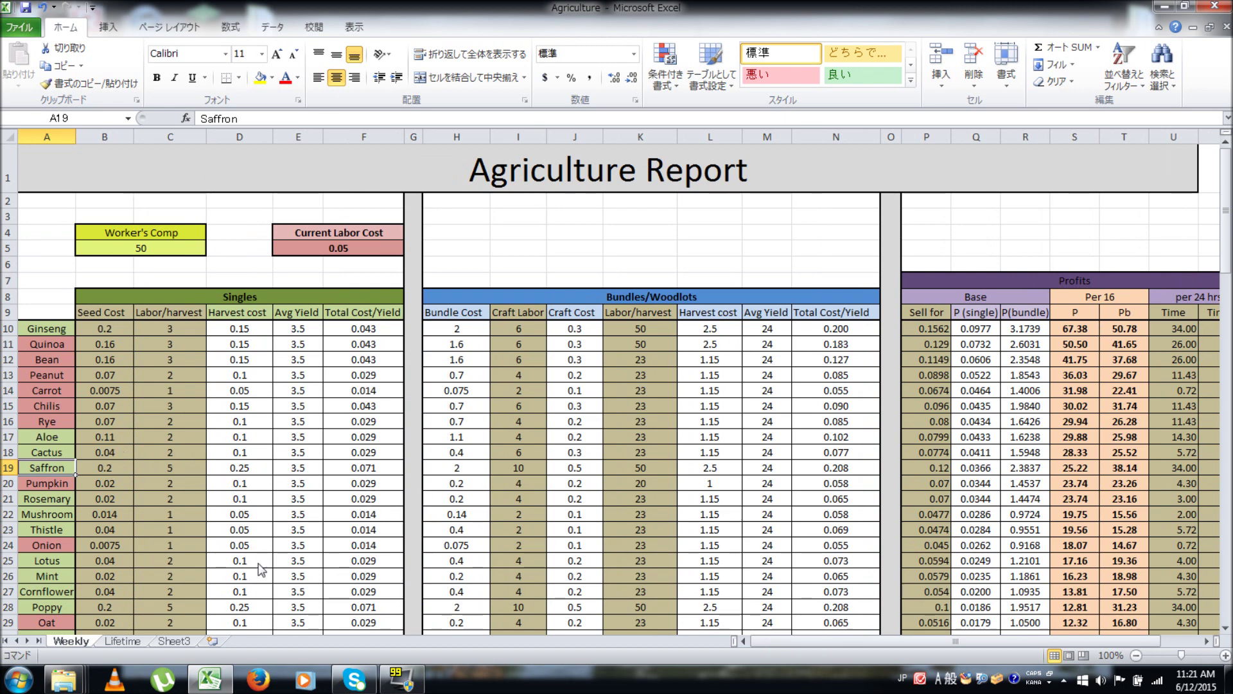
pyautogui.click(123, 640)
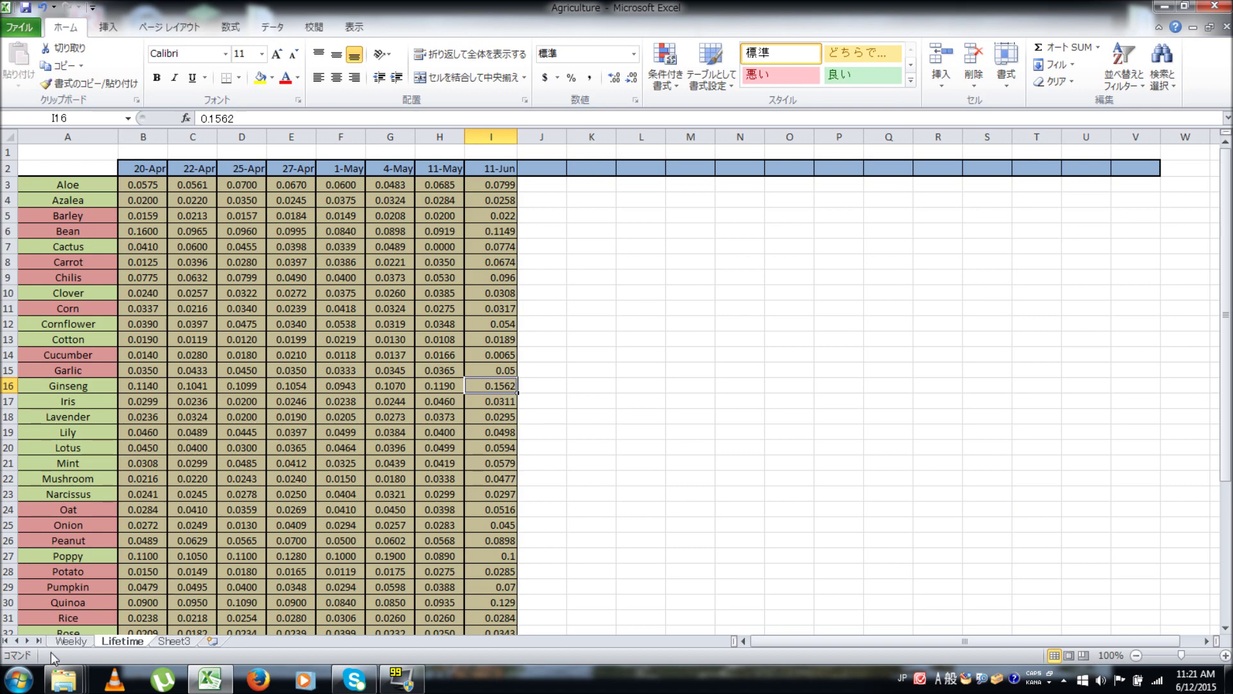
pyautogui.click(70, 641)
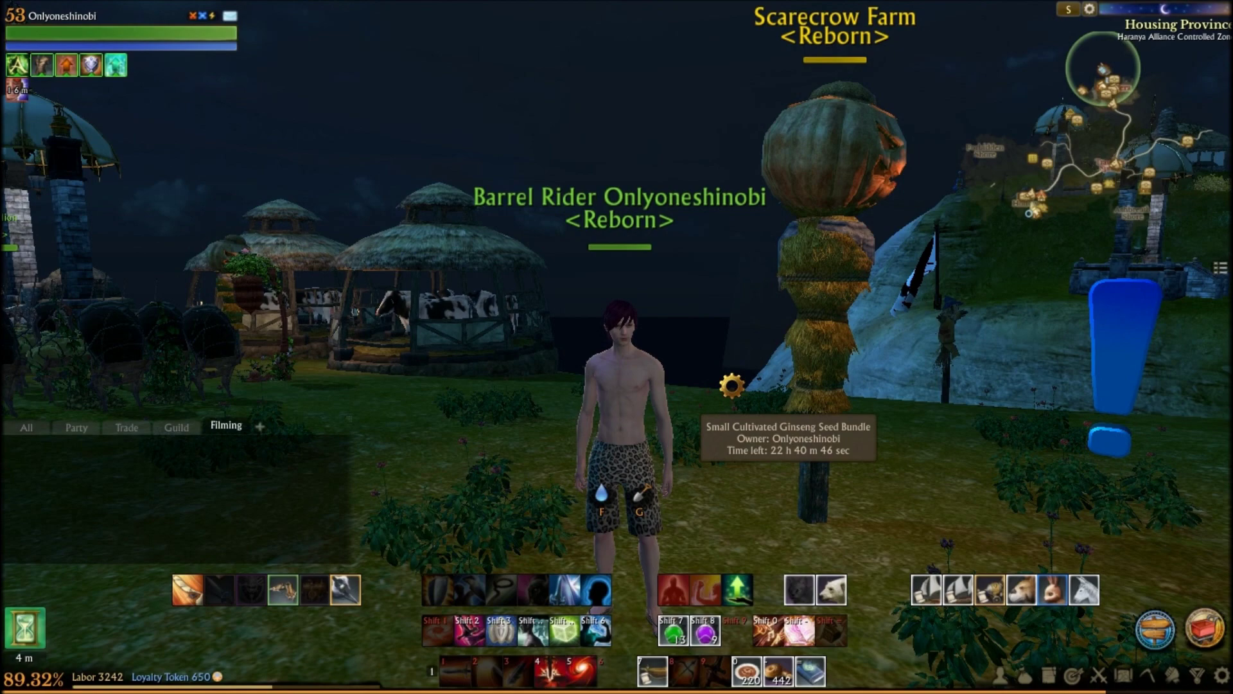
# Switch to the game and survey the ginseng crops planted around the Scarecrow Farm from several angles
pyautogui.moveTo(681, 251); pyautogui.dragTo(937, 301)
pyautogui.scroll(-5, 655, 300)
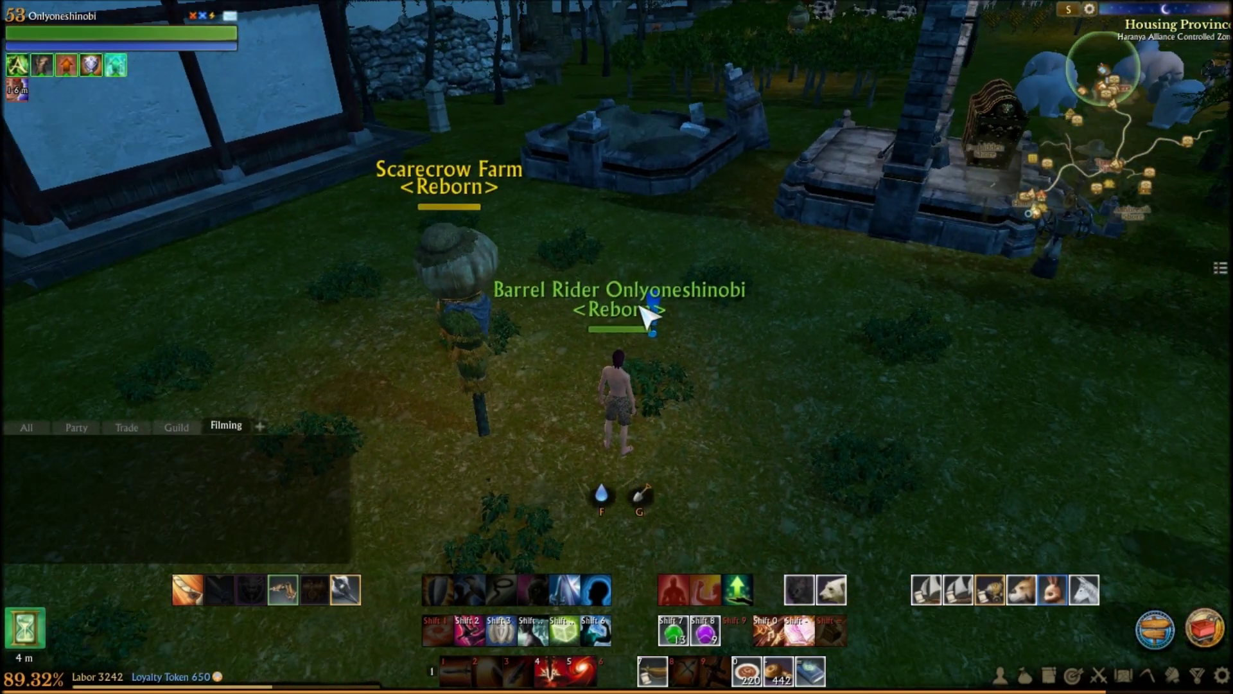
pyautogui.press('w')
pyautogui.moveTo(640, 307); pyautogui.dragTo(611, 348)
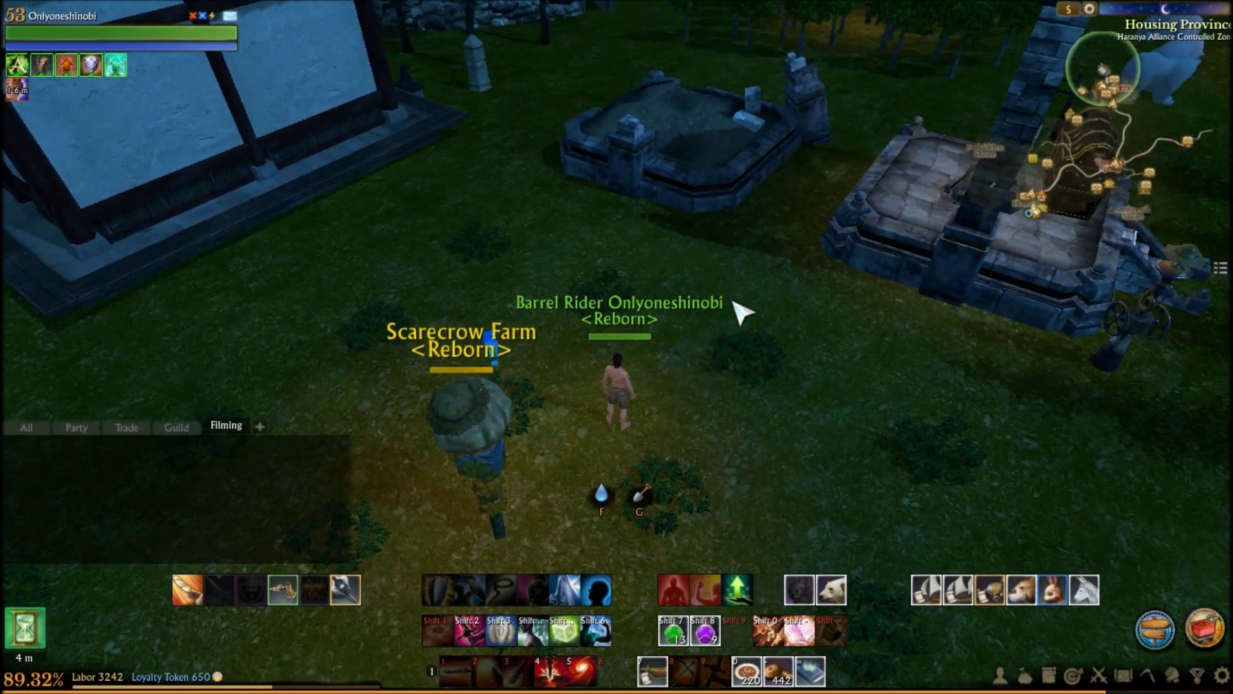
pyautogui.press('a')
pyautogui.moveTo(616, 347); pyautogui.dragTo(646, 328)
pyautogui.press('s')
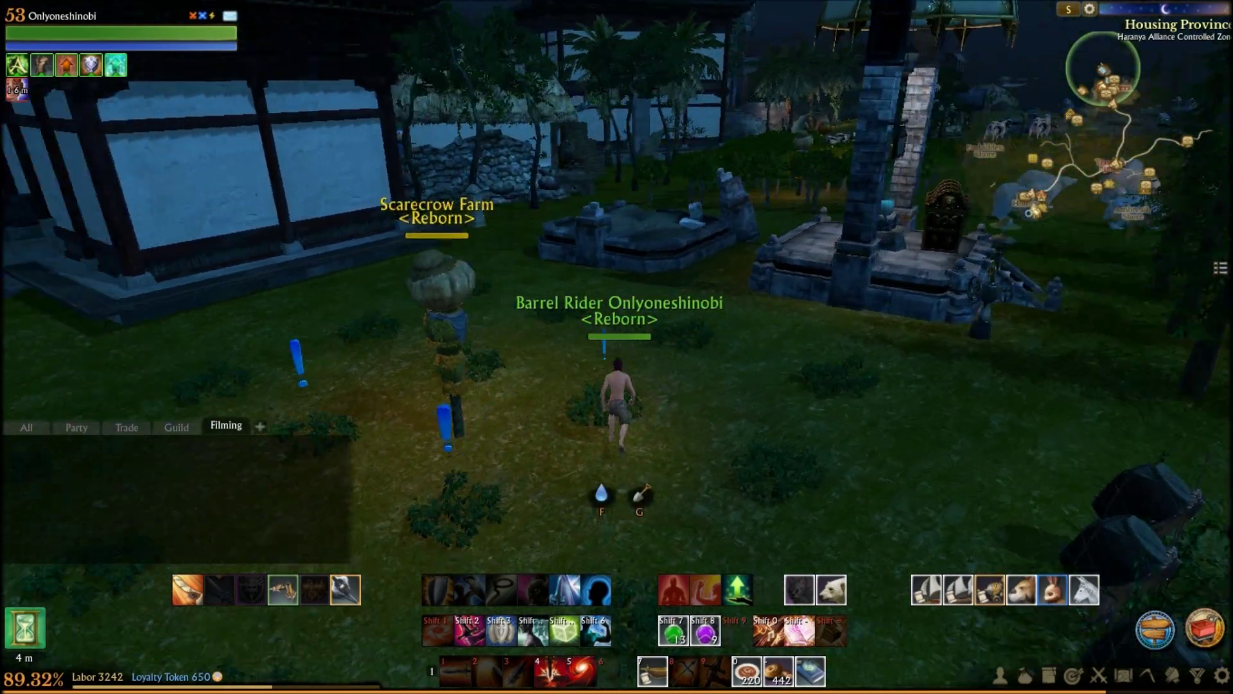
pyautogui.moveTo(645, 328)
pyautogui.mouseDown()
pyautogui.moveTo(582, 327)
pyautogui.moveTo(646, 327)
pyautogui.mouseUp()
pyautogui.press('a')
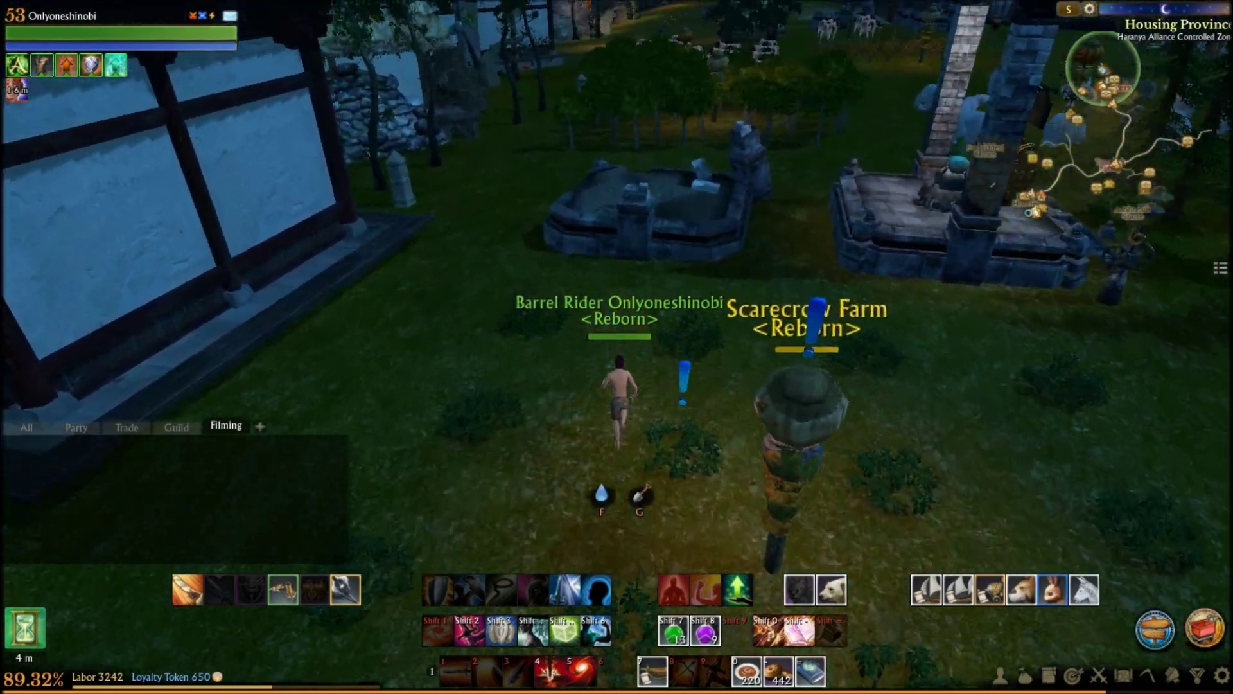
pyautogui.press('w')
pyautogui.moveTo(644, 310)
pyautogui.mouseDown()
pyautogui.moveTo(654, 359)
pyautogui.moveTo(635, 318)
pyautogui.mouseUp()
pyautogui.press('s')
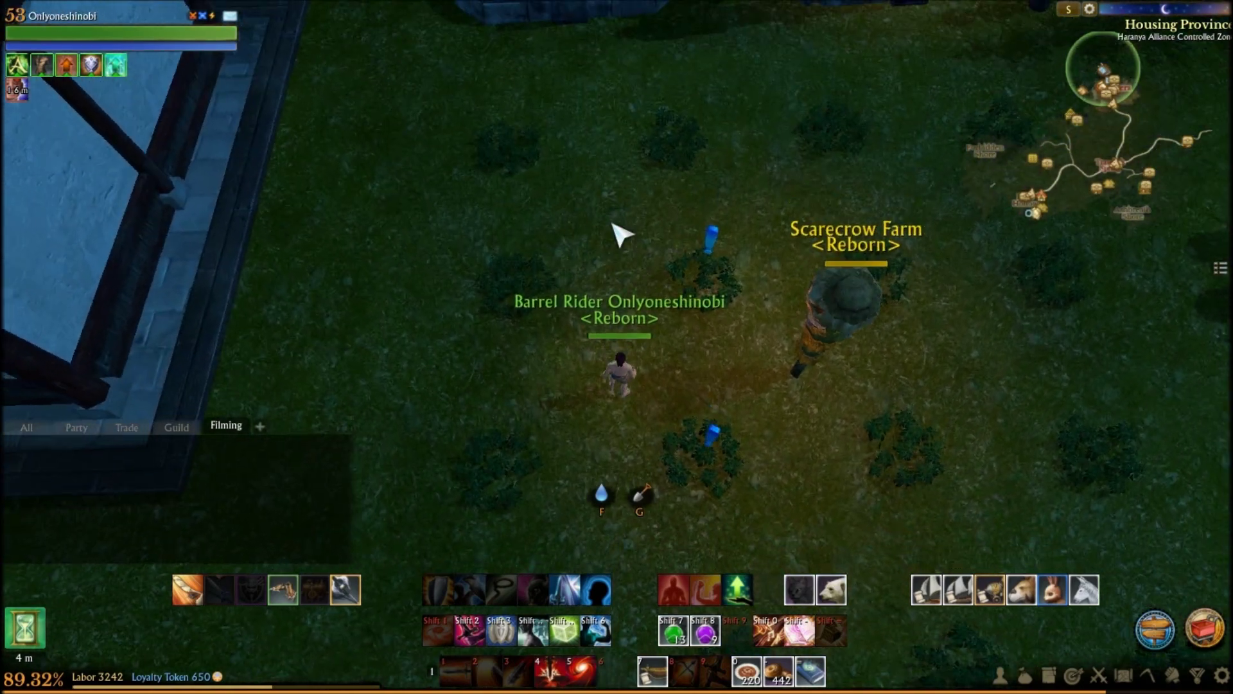
pyautogui.moveTo(594, 297); pyautogui.dragTo(618, 307)
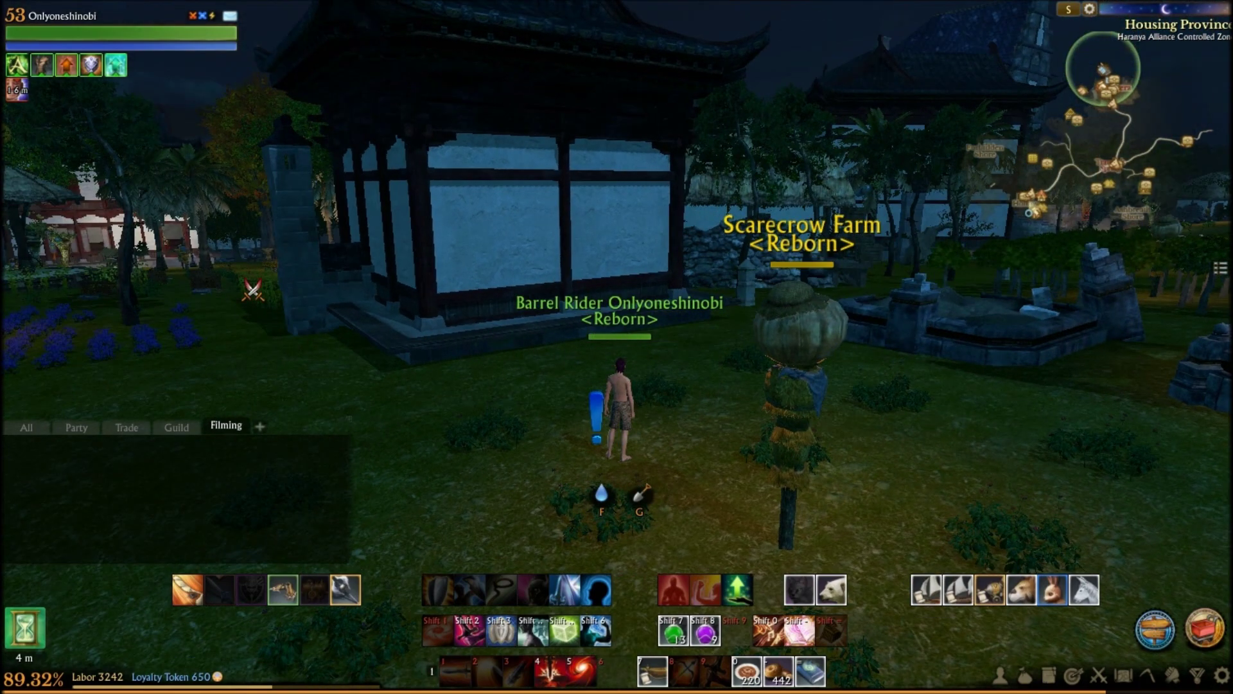
# Walk among the planted crops and check the time left on the Small Cultivated Ginseng Seed Bundles
pyautogui.moveTo(252, 290); pyautogui.dragTo(576, 399)
pyautogui.moveTo(637, 334); pyautogui.dragTo(672, 327)
pyautogui.press('w')
pyautogui.moveTo(632, 368); pyautogui.dragTo(558, 344)
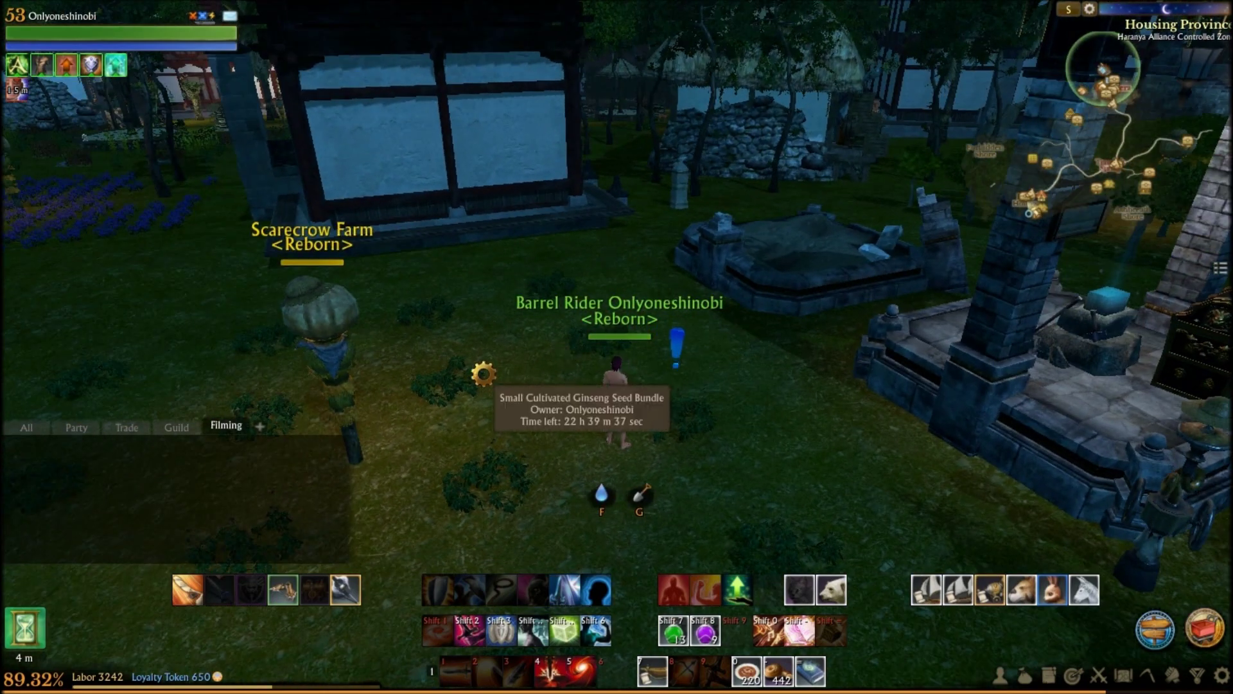
pyautogui.press('a')
pyautogui.press('d')
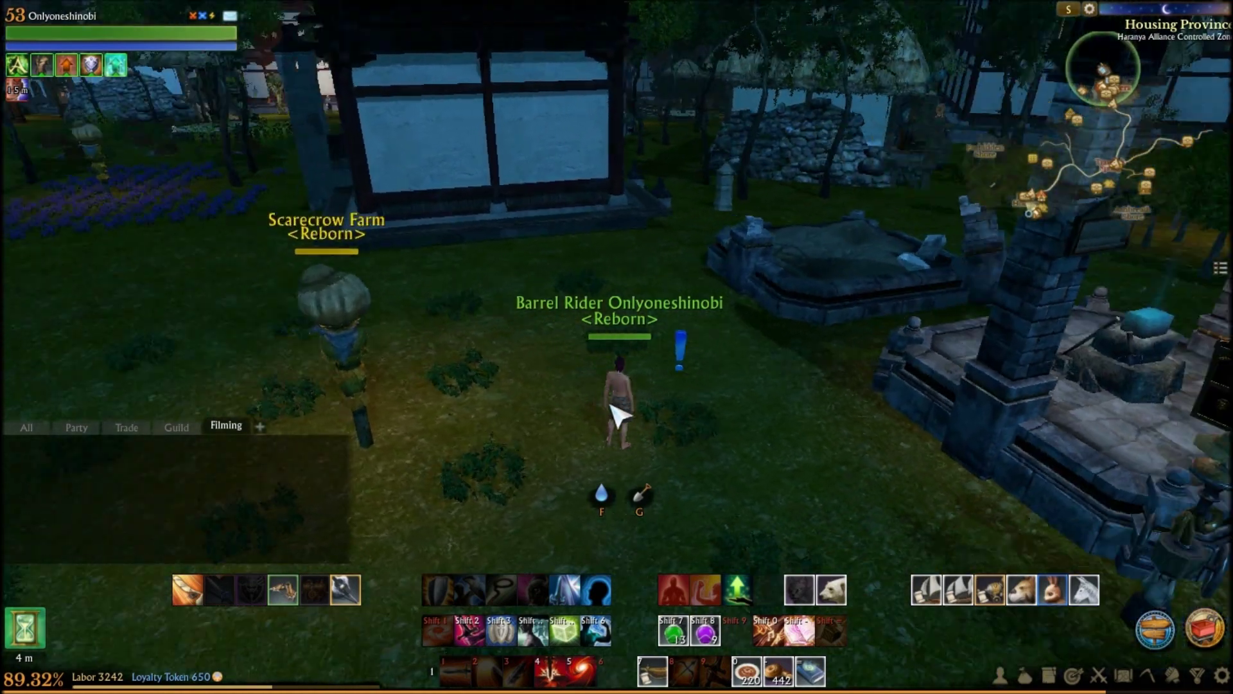
pyautogui.press('d')
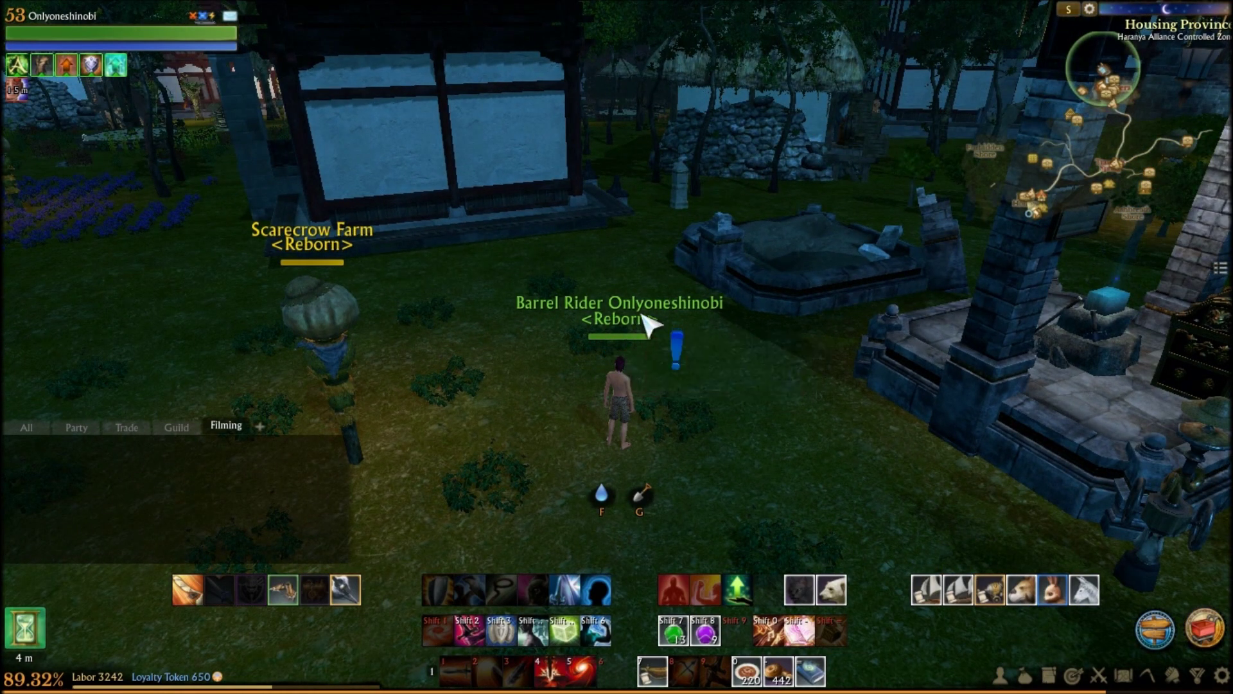
pyautogui.press('a')
pyautogui.press('d')
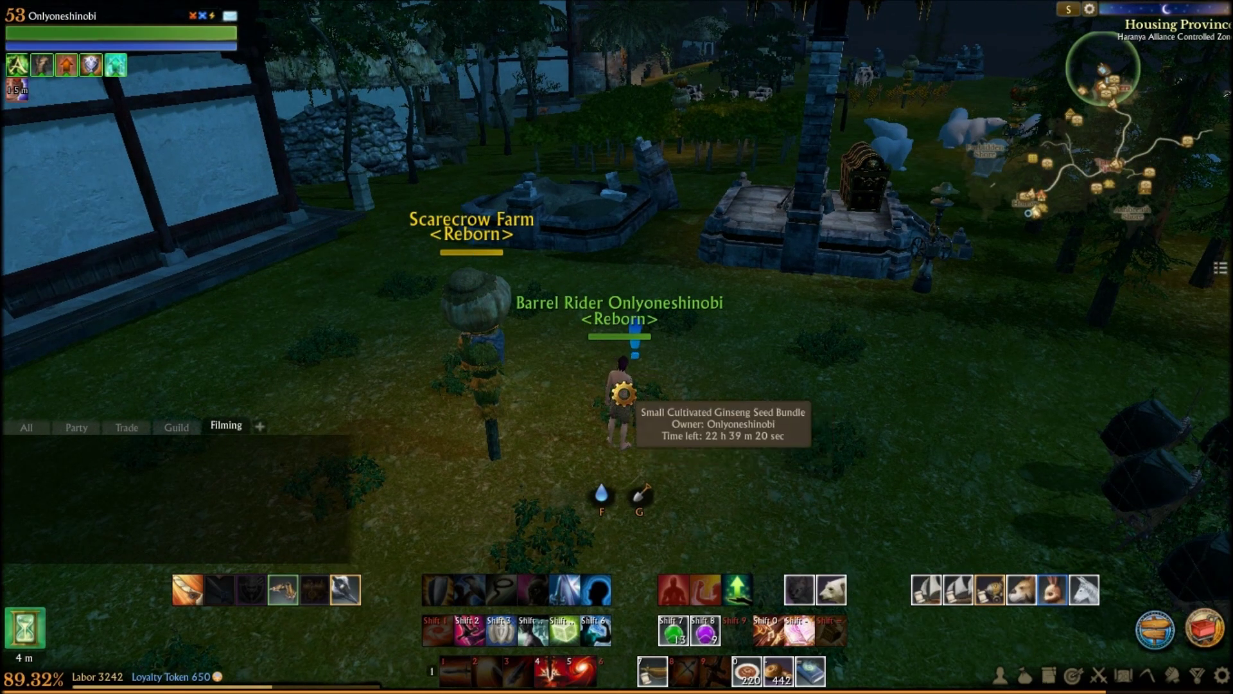
pyautogui.press('d')
pyautogui.press('a')
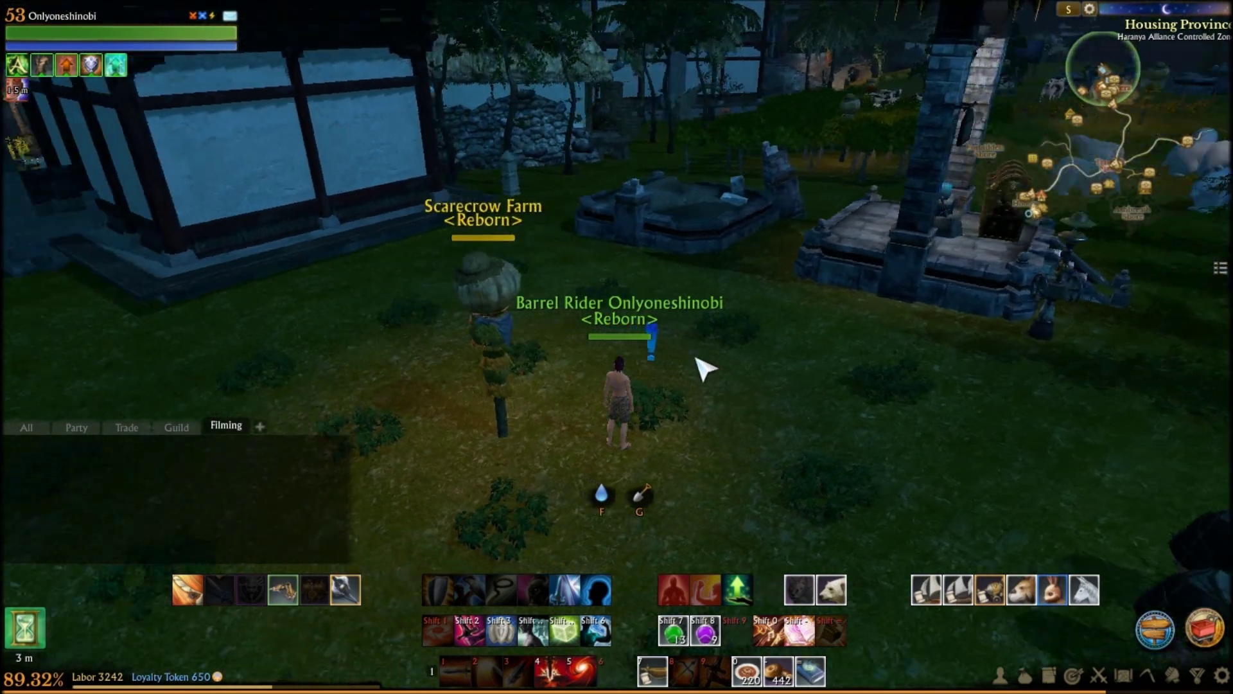
pyautogui.press('d')
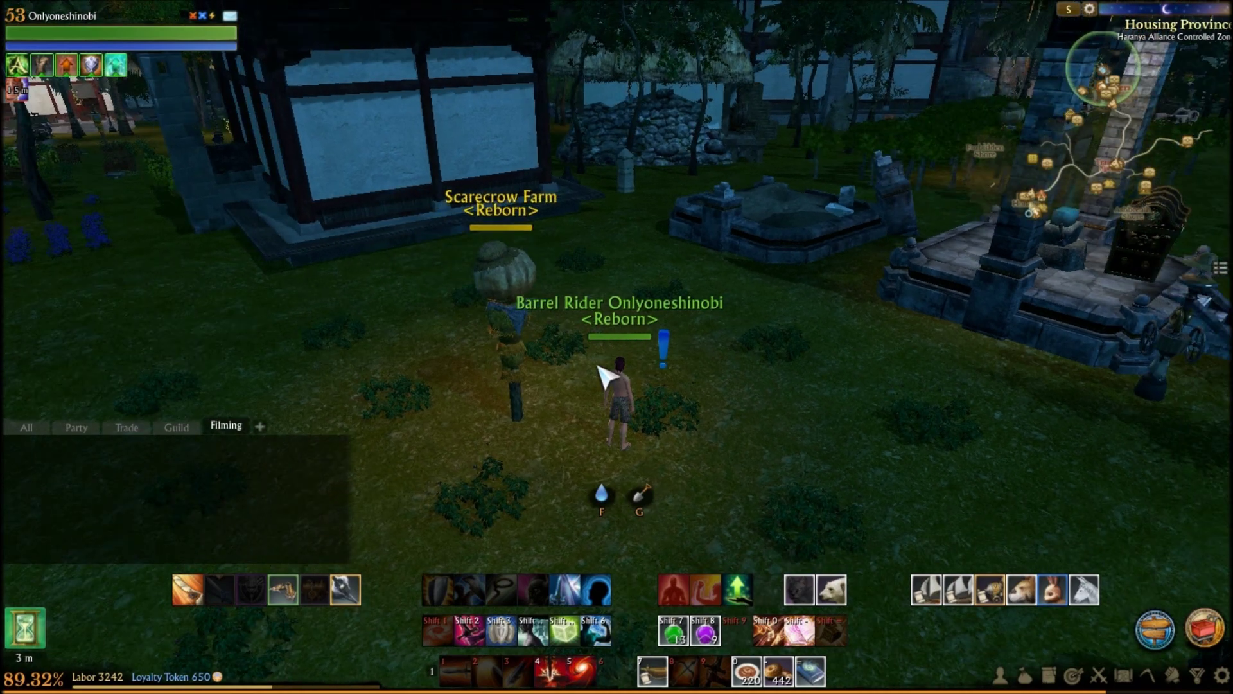
pyautogui.press('d')
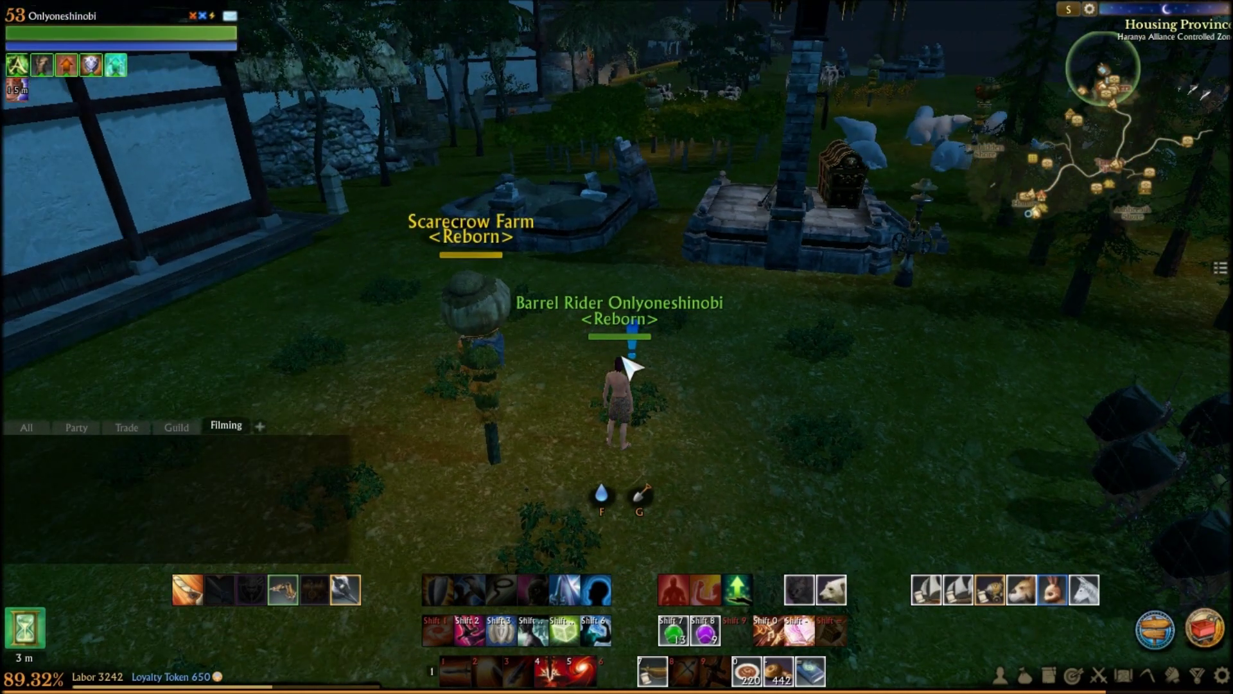
pyautogui.press('a')
pyautogui.press('a')
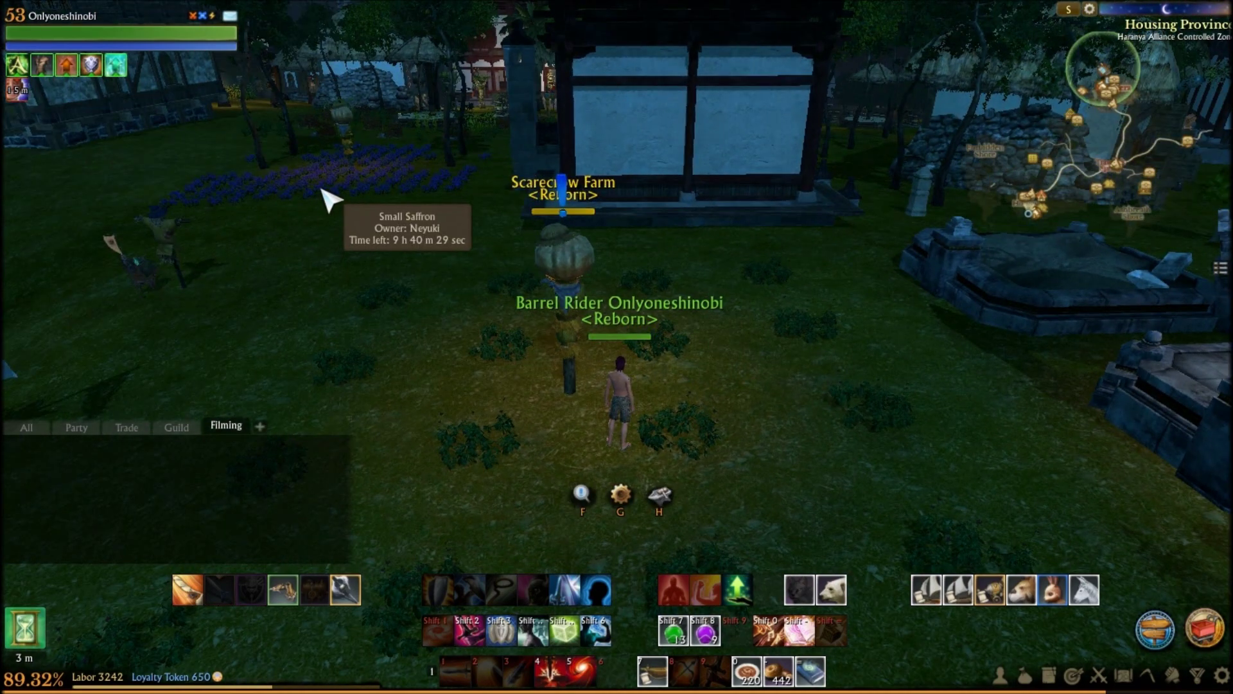
pyautogui.press('d')
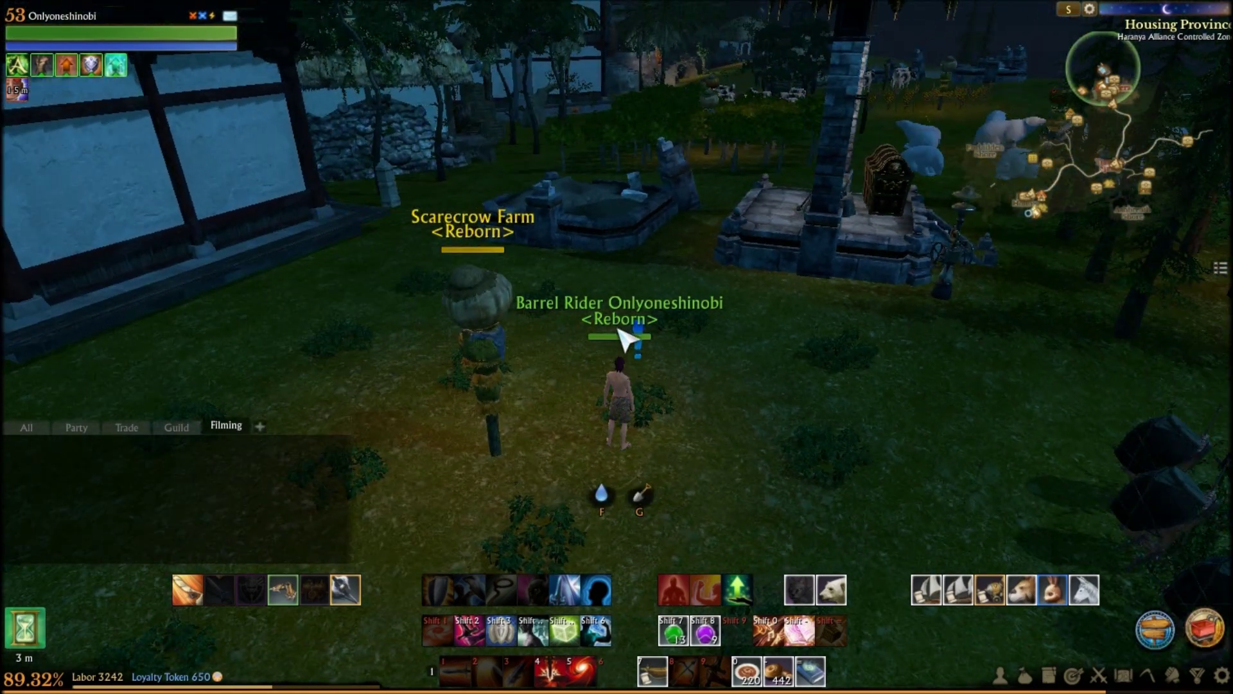
pyautogui.press('a')
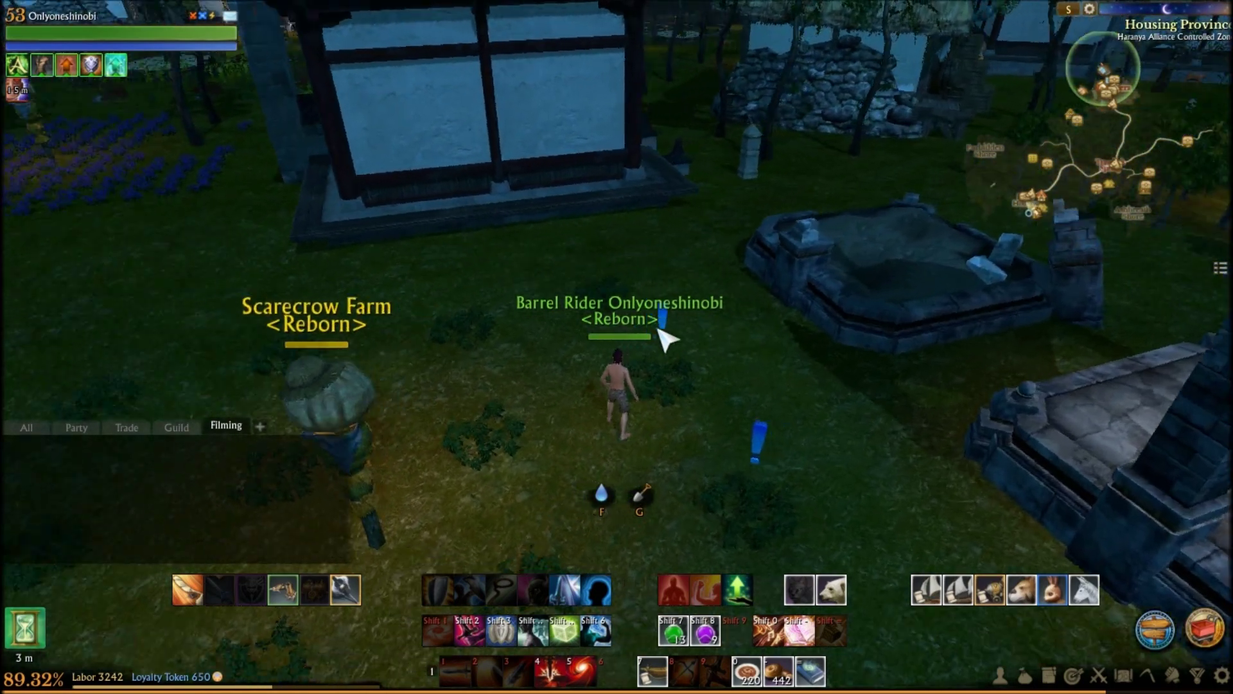
pyautogui.press('d')
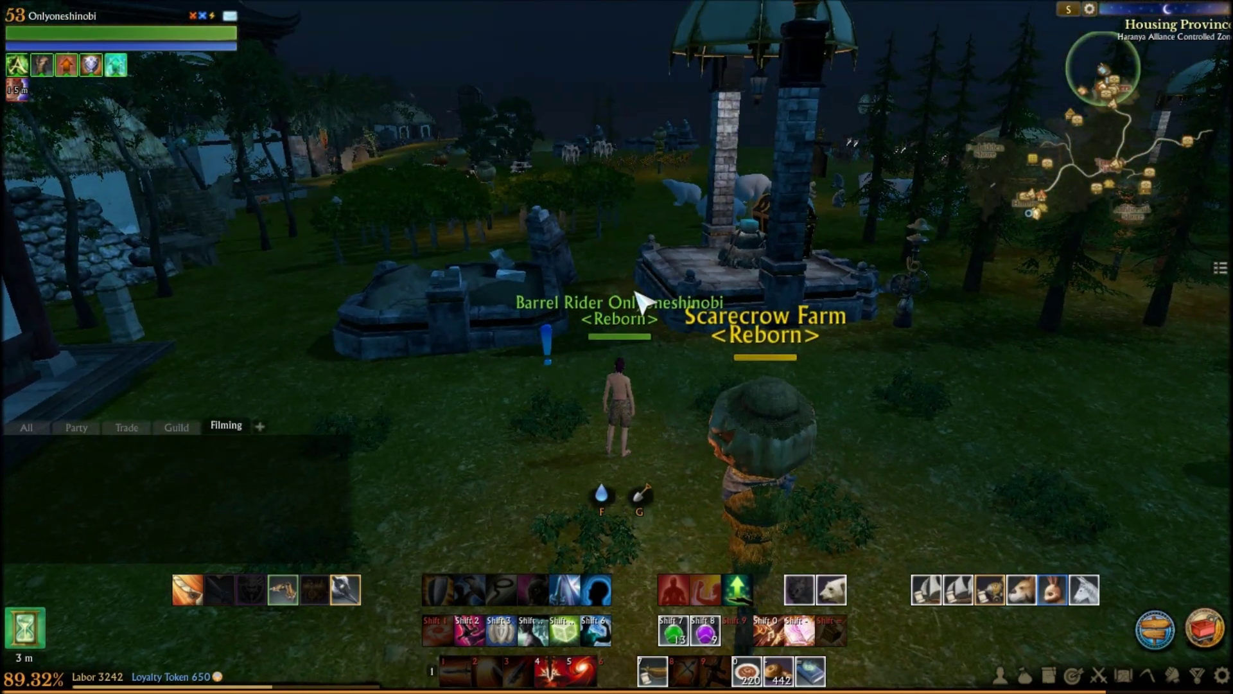
pyautogui.press('a')
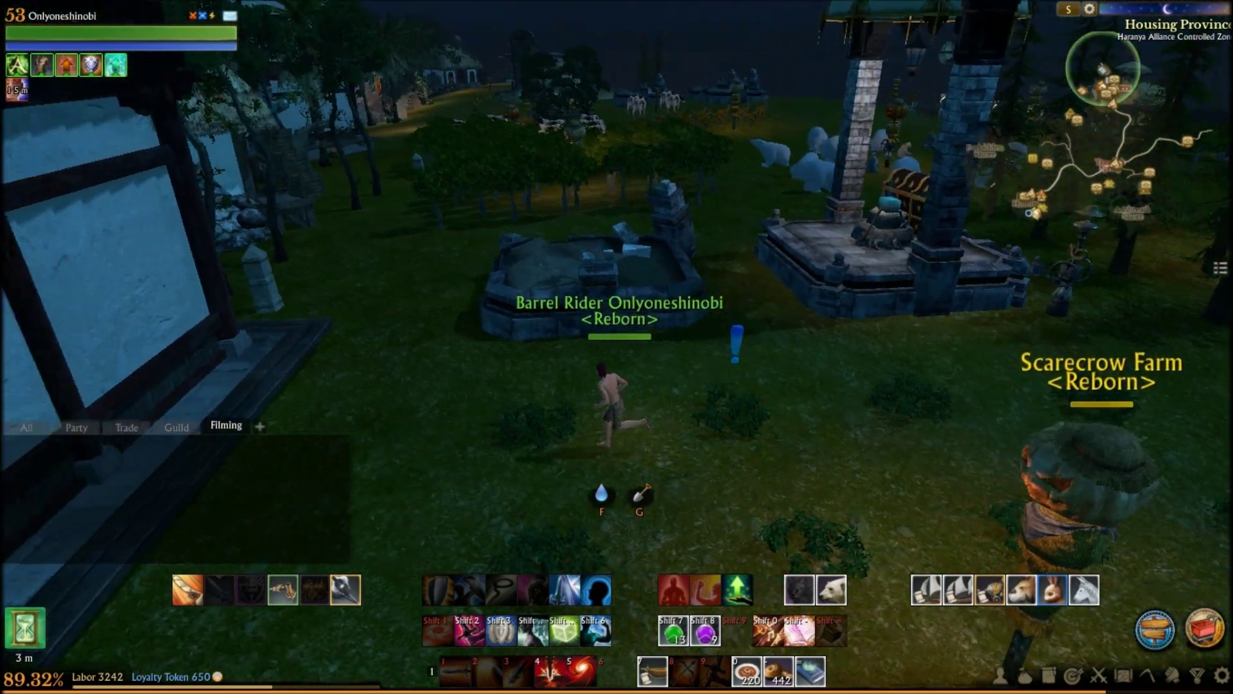
pyautogui.press('s')
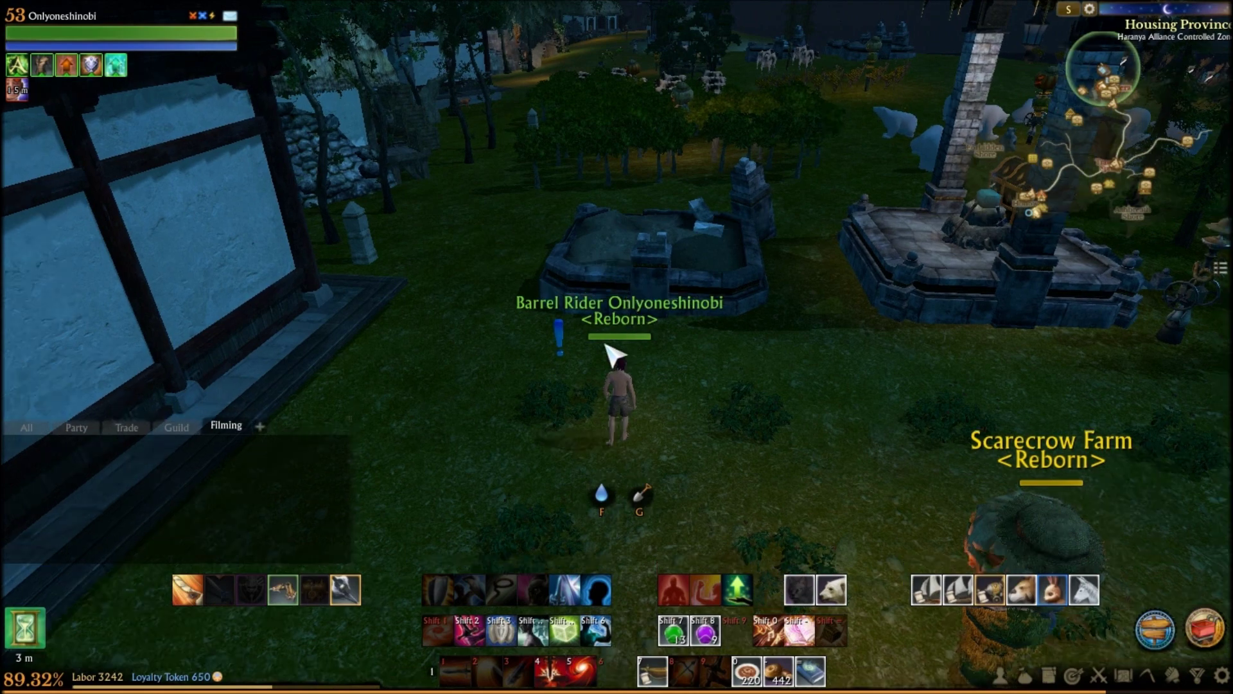